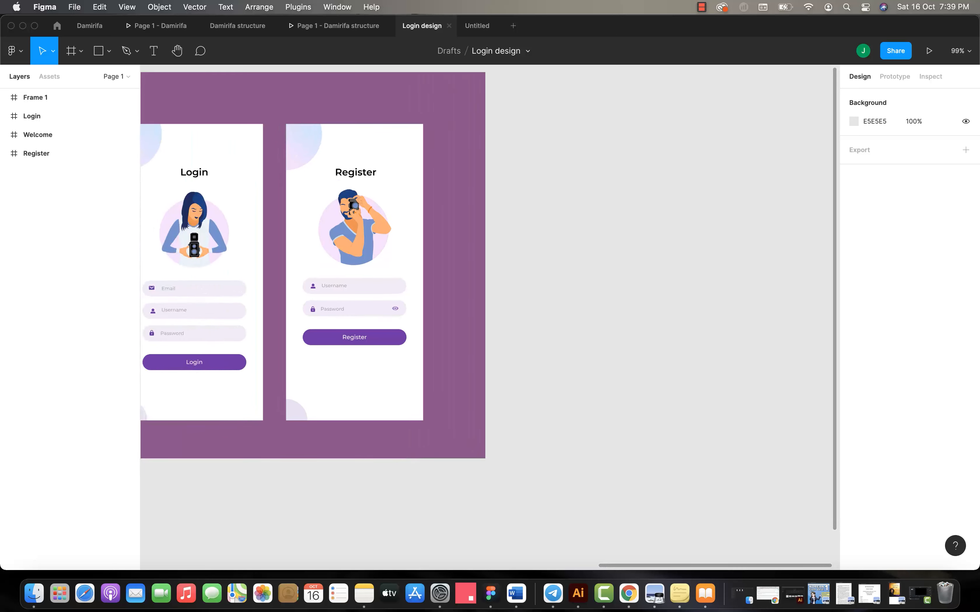
# Step: Add an iPhone 13 Pro Max frame beside the purple reference artboard
pyautogui.scroll(5, 265, 308)
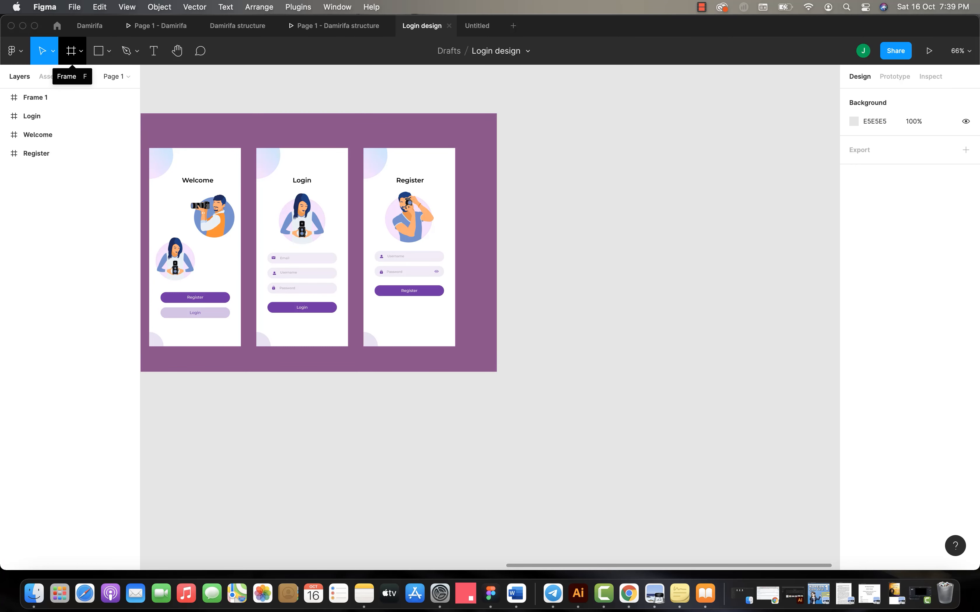
pyautogui.click(71, 51)
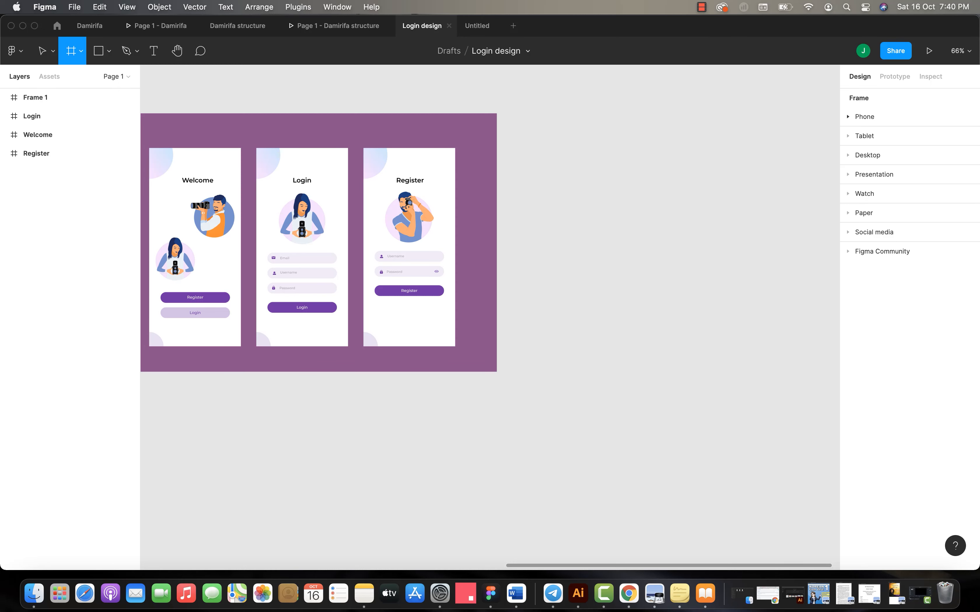
pyautogui.click(849, 117)
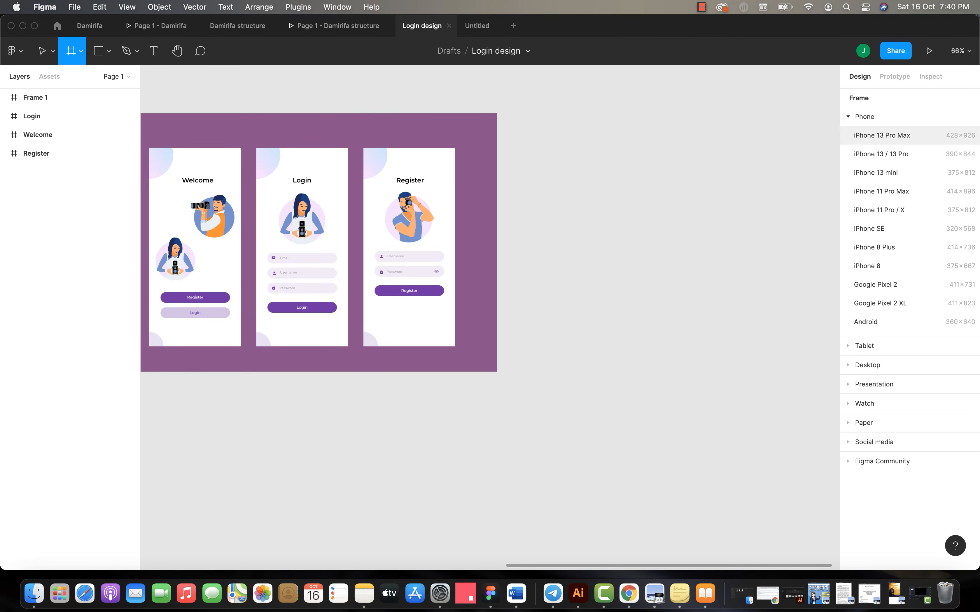
pyautogui.click(882, 136)
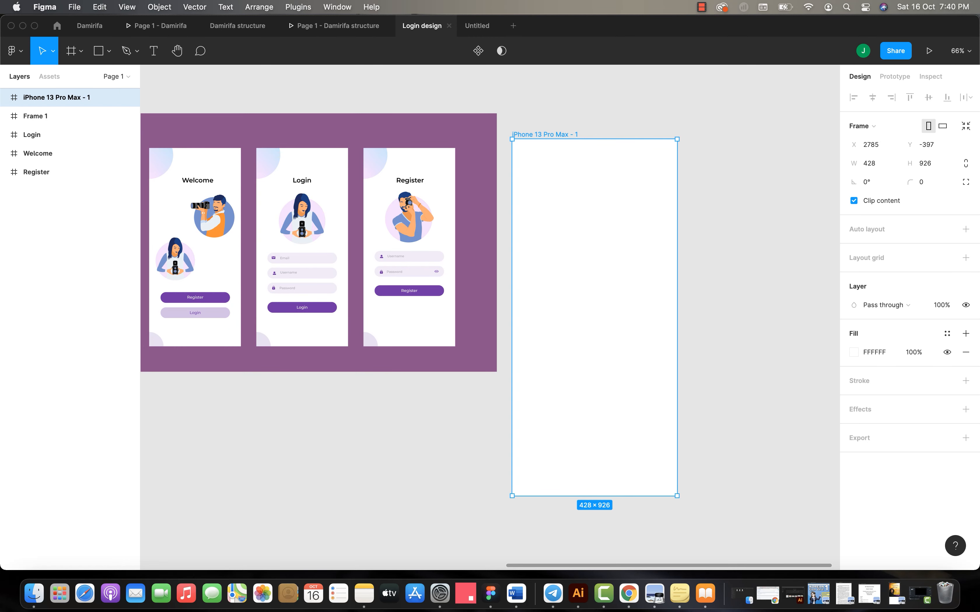
pyautogui.click(73, 235)
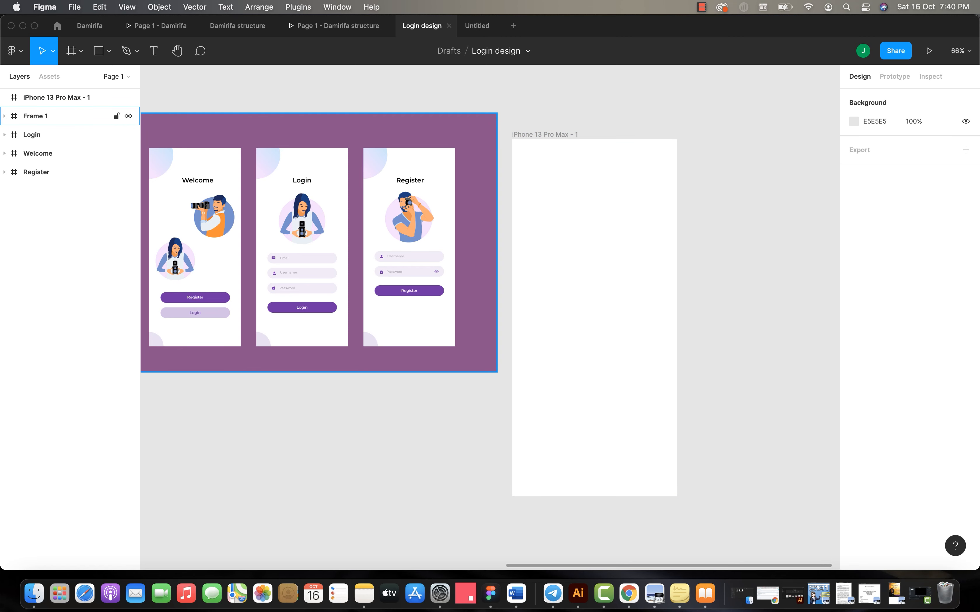
pyautogui.click(60, 117)
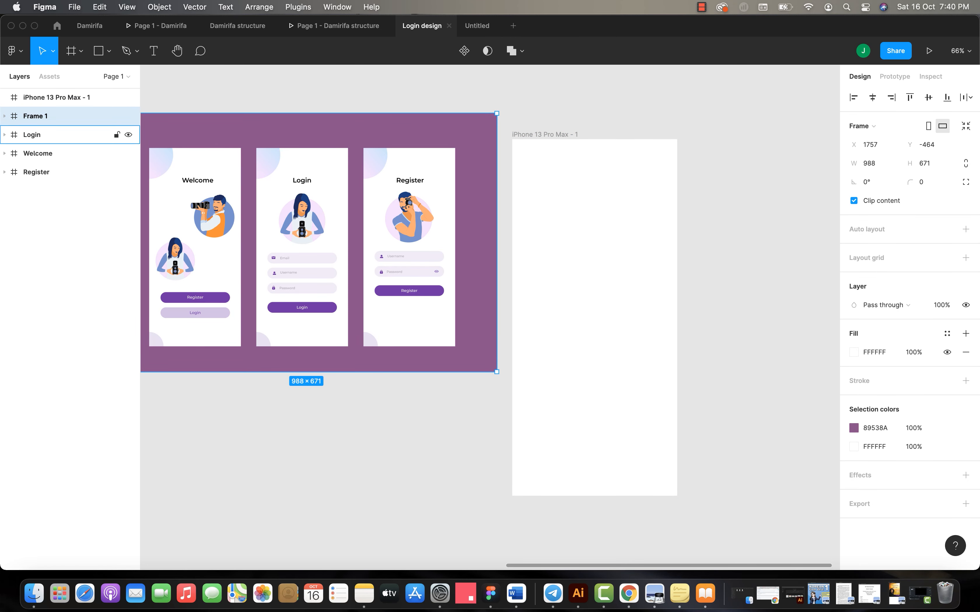
pyautogui.click(61, 135)
pyautogui.press('Delete')
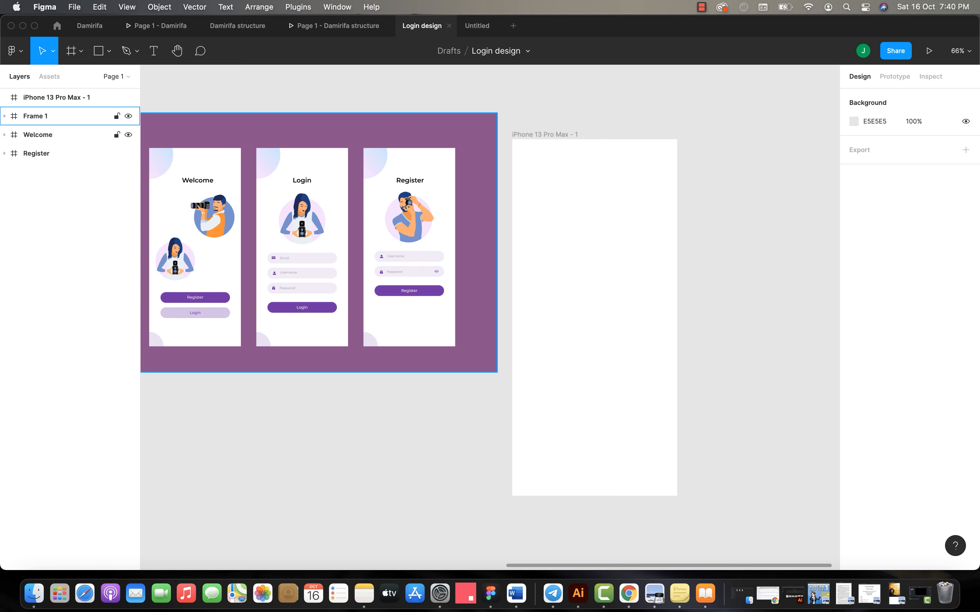
pyautogui.click(60, 134)
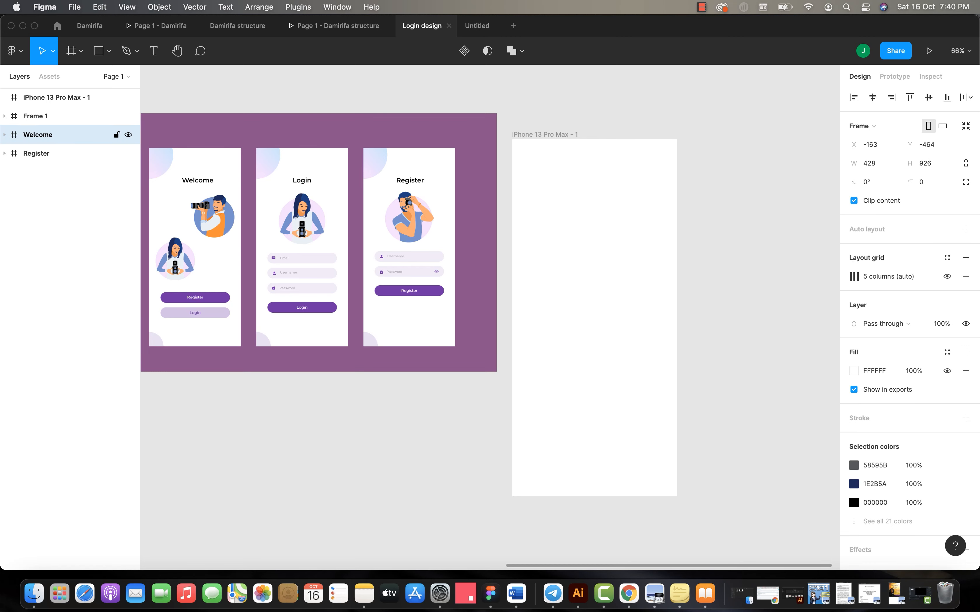
pyautogui.press('Delete')
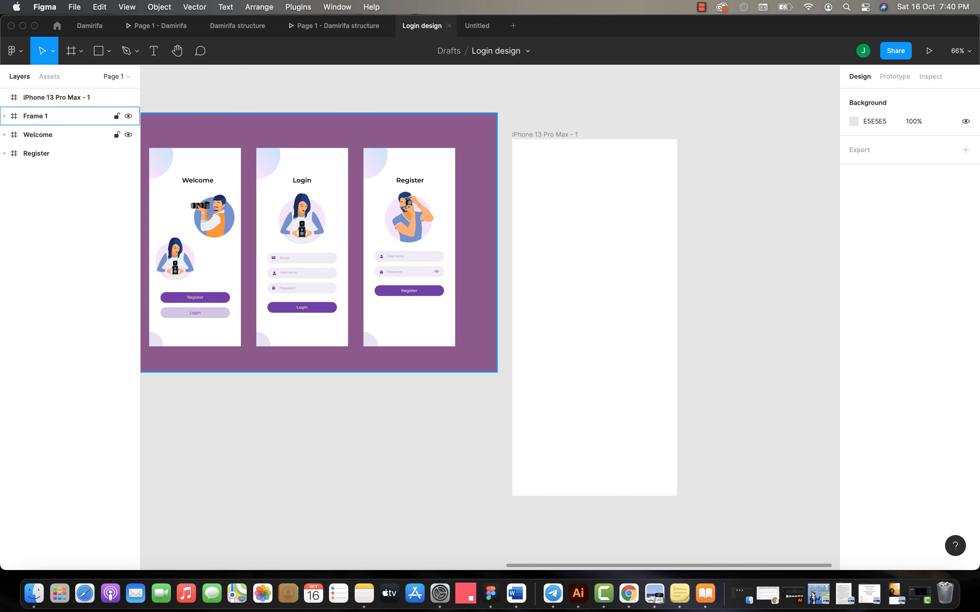
pyautogui.press('super+z')
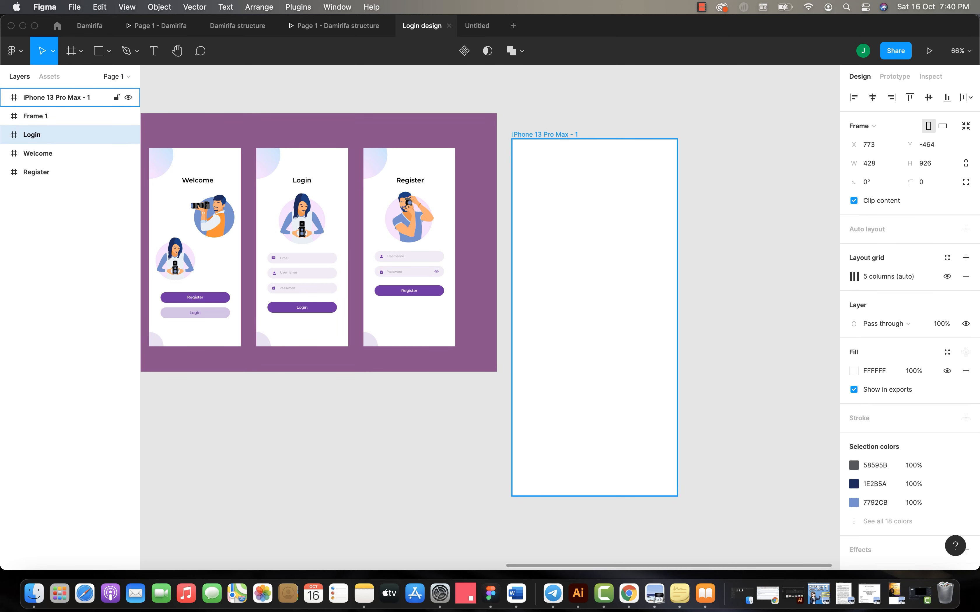
# Step: Rename the new iPhone 13 Pro Max frame as Welcome
pyautogui.click(56, 97)
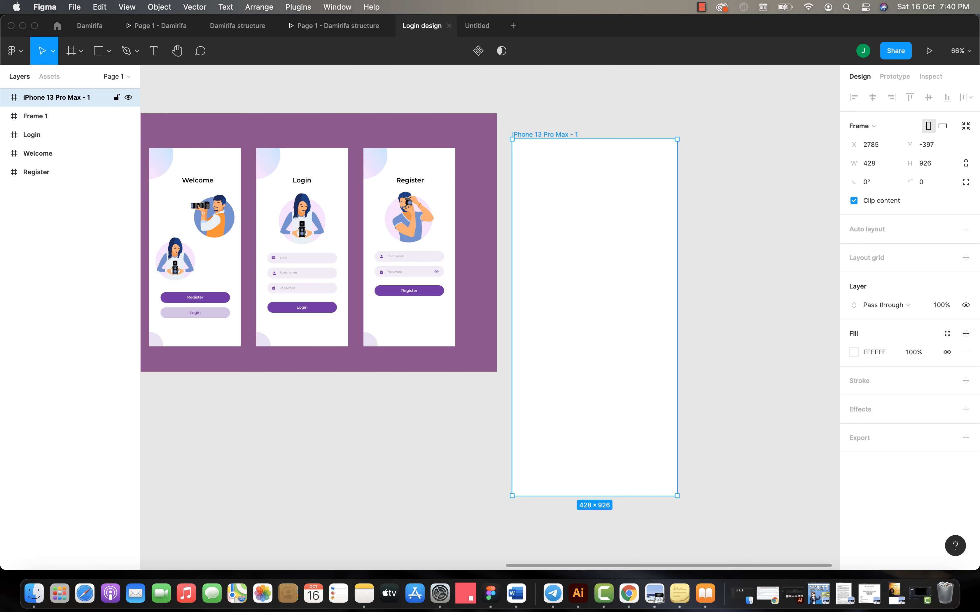
pyautogui.doubleClick(545, 135)
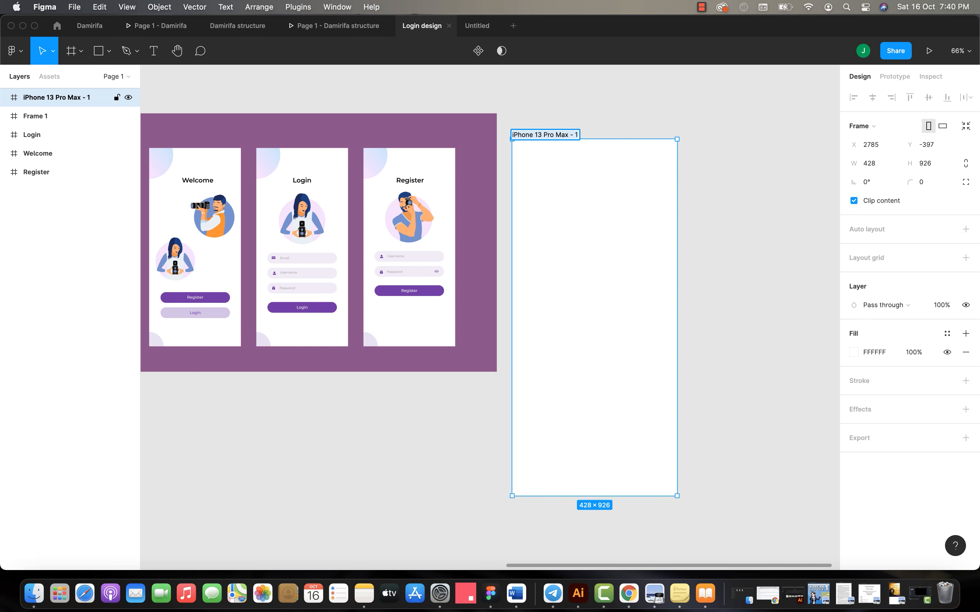
pyautogui.write('Welc')
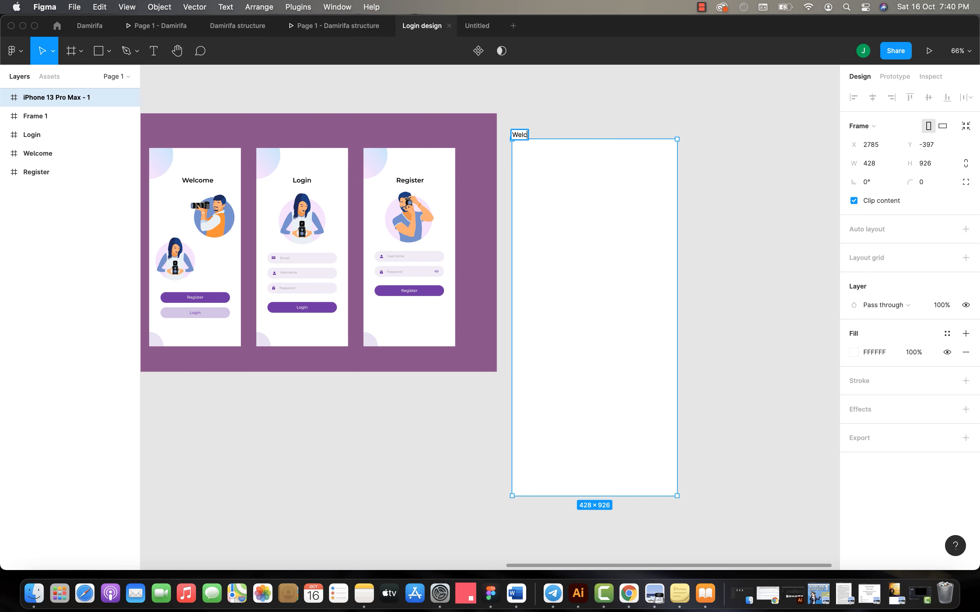
pyautogui.write('ome')
pyautogui.click(599, 105)
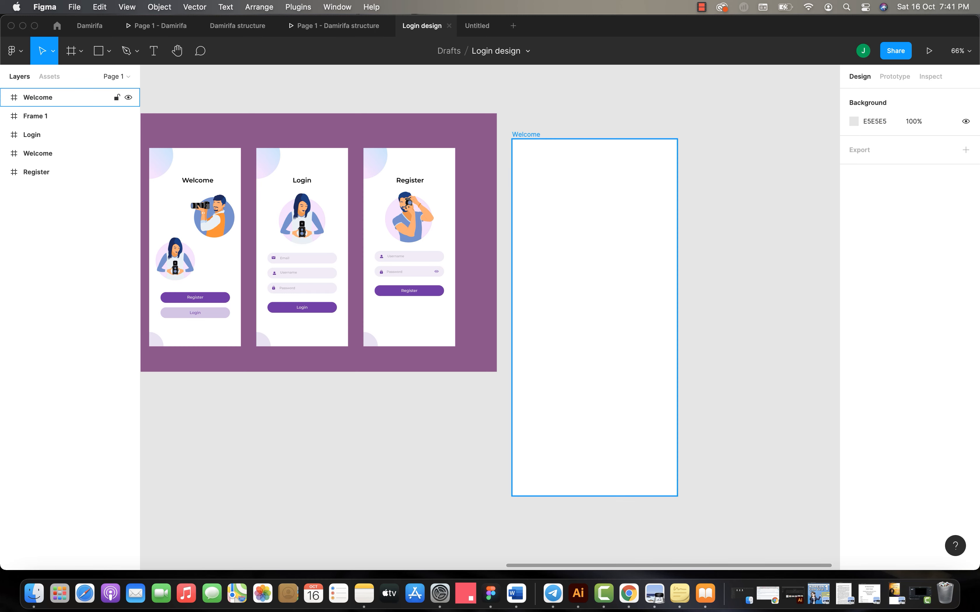
# Step: Add a layout grid to the new Welcome frame and switch its type to Columns
pyautogui.click(594, 317)
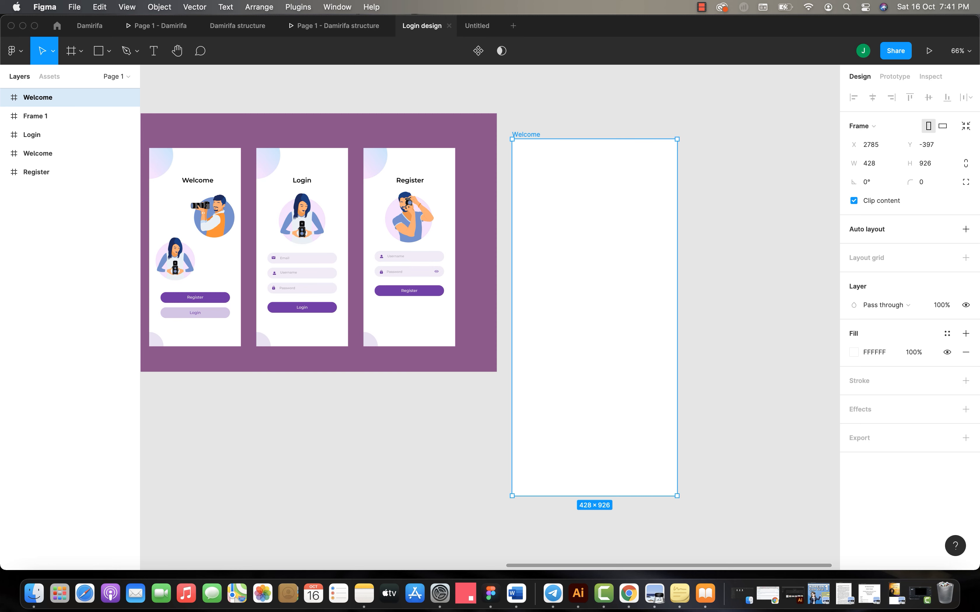
pyautogui.click(965, 258)
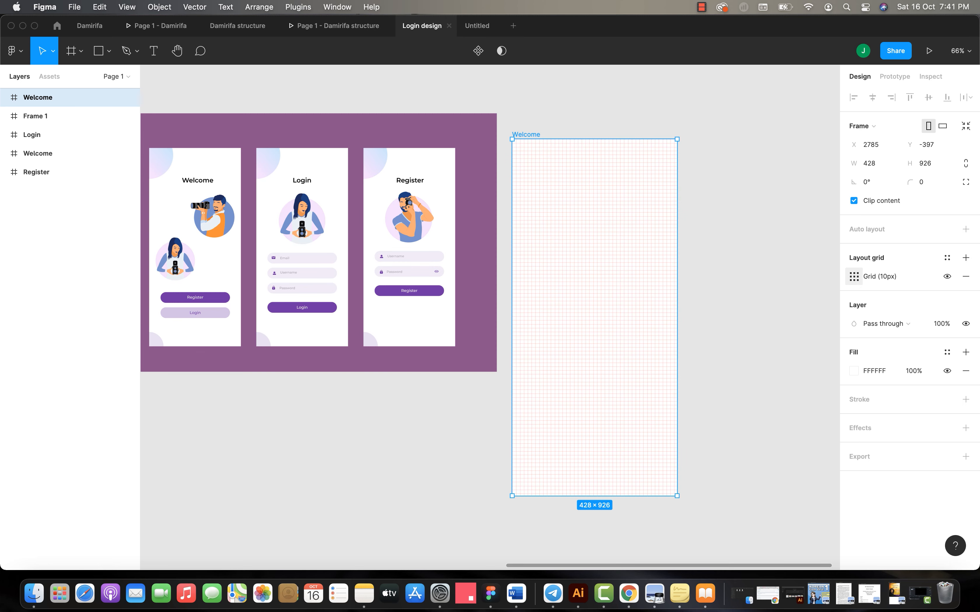
pyautogui.click(853, 277)
pyautogui.click(751, 278)
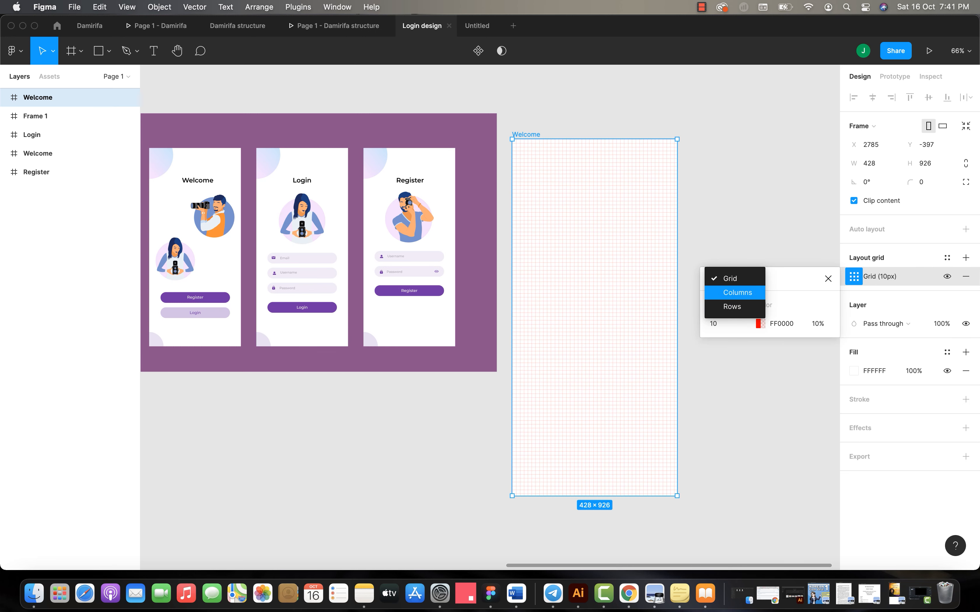
pyautogui.click(737, 292)
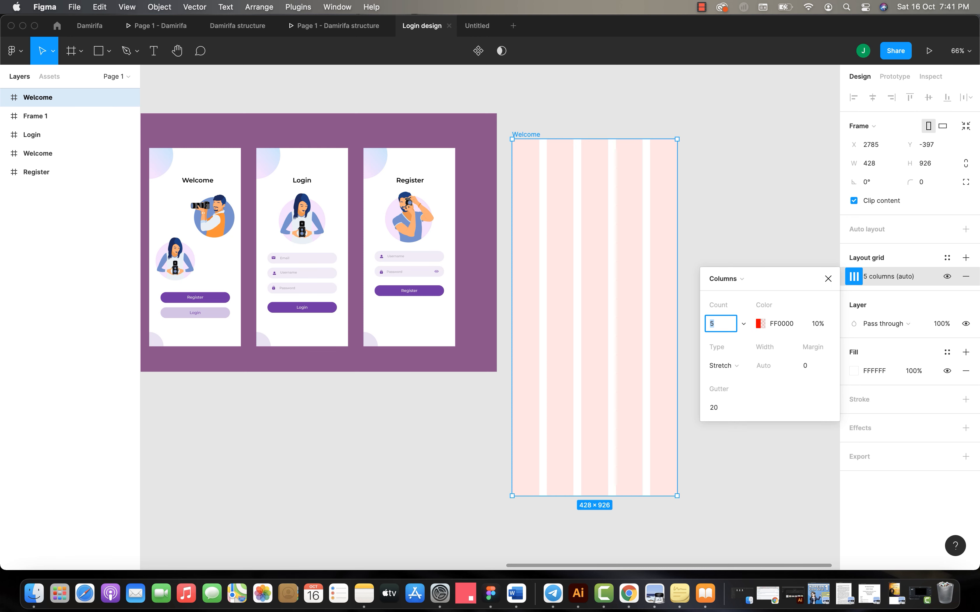
pyautogui.click(732, 278)
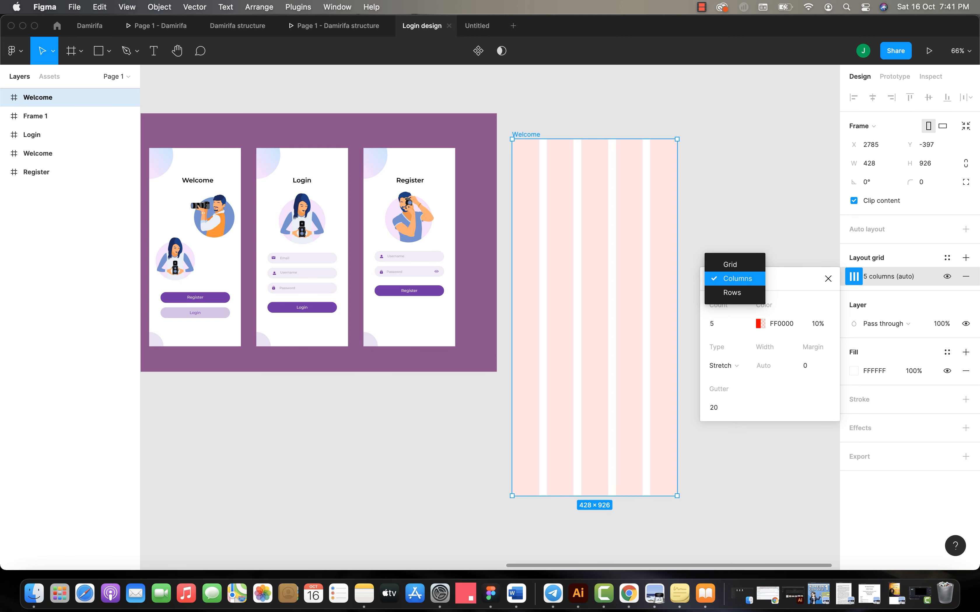
pyautogui.click(736, 279)
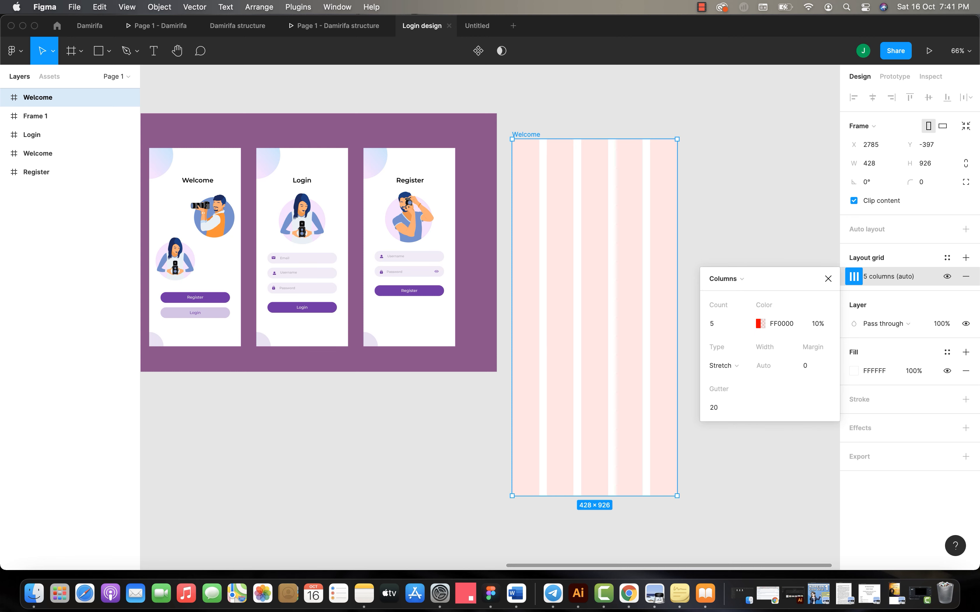
# Step: Set the margin of the Welcome frame's column grid to 30
pyautogui.click(811, 366)
pyautogui.write('30')
pyautogui.press('Return')
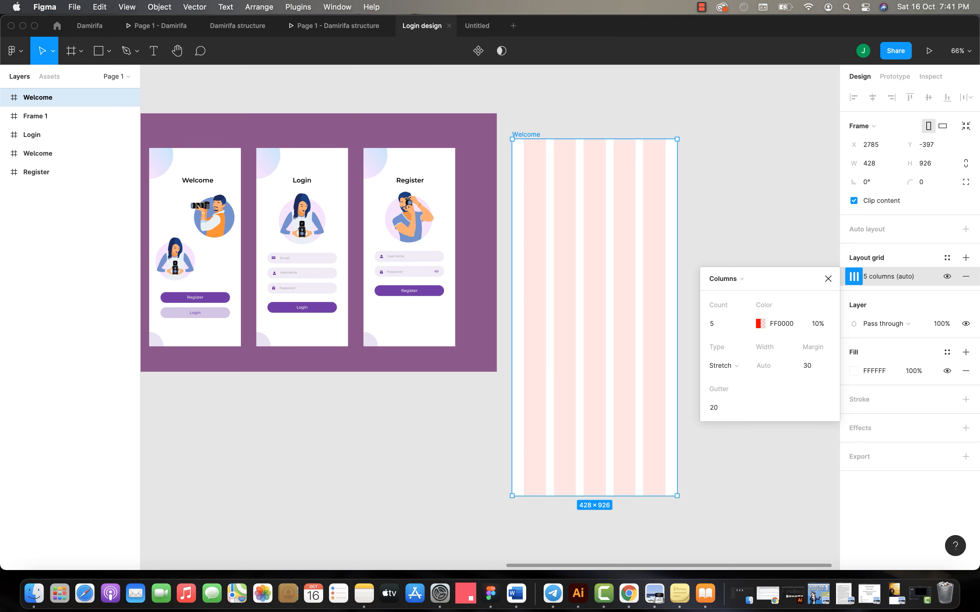
pyautogui.click(827, 278)
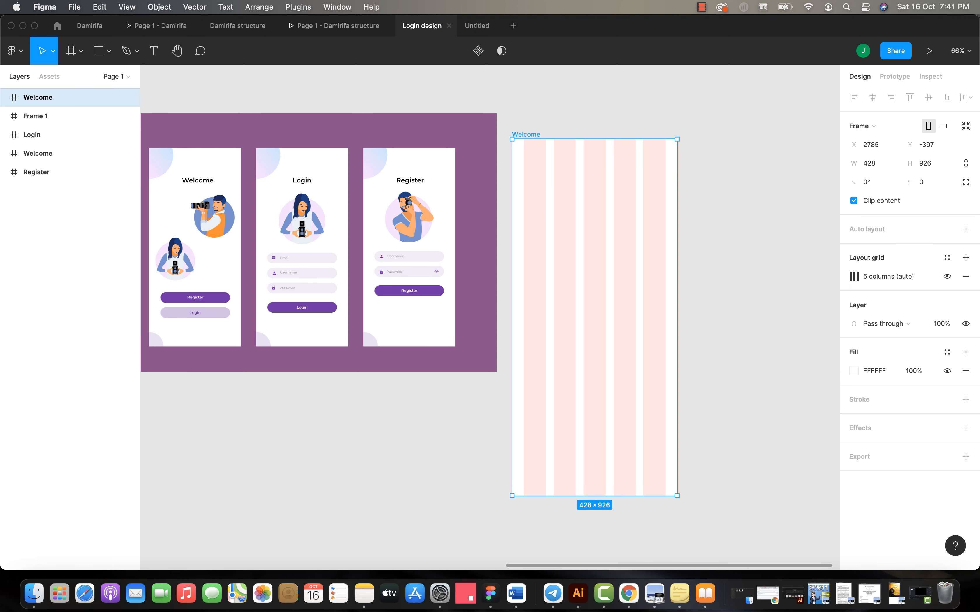
# Step: Set the opacity of the column grid's color to 5%
pyautogui.click(854, 276)
pyautogui.click(819, 324)
pyautogui.write('6')
pyautogui.press('Return')
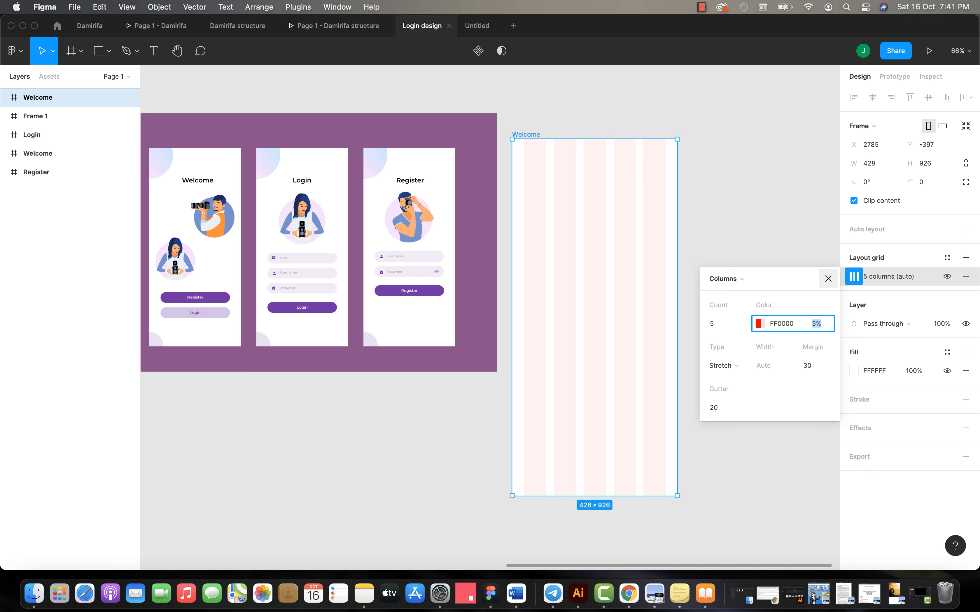
pyautogui.click(828, 279)
# Step: Examine the illustrations, input fields and buttons on the reference Welcome and Login screens
pyautogui.scroll(1, 597, 162)
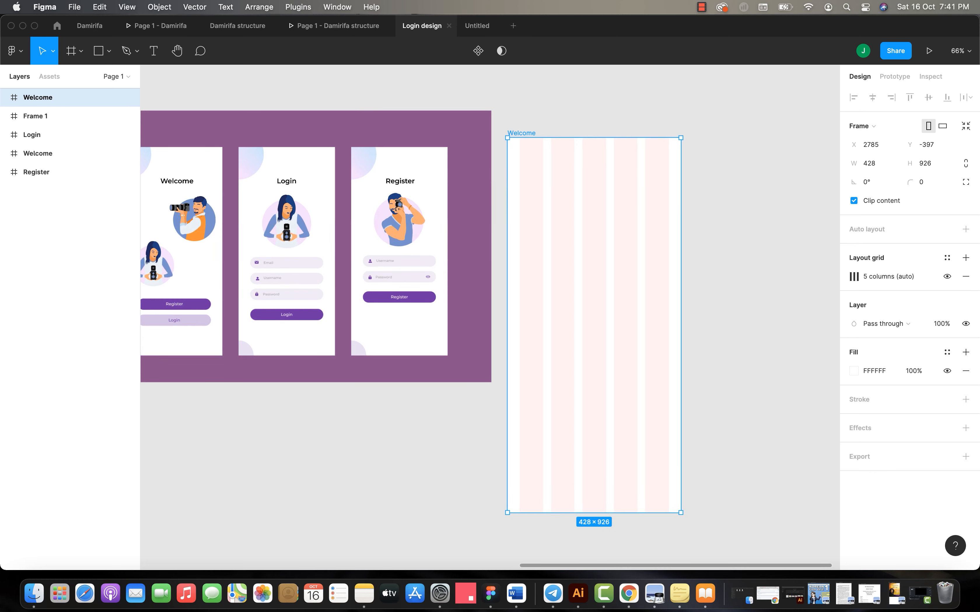
pyautogui.hscroll(-1, 597, 163)
pyautogui.scroll(1, 426, 338)
pyautogui.hscroll(-1, 425, 338)
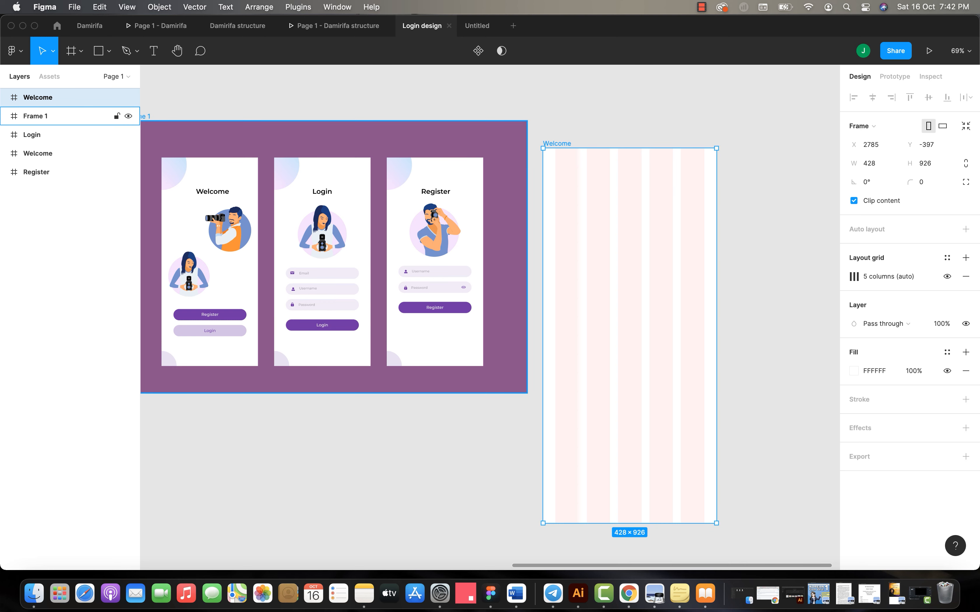
pyautogui.scroll(10, 166, 251)
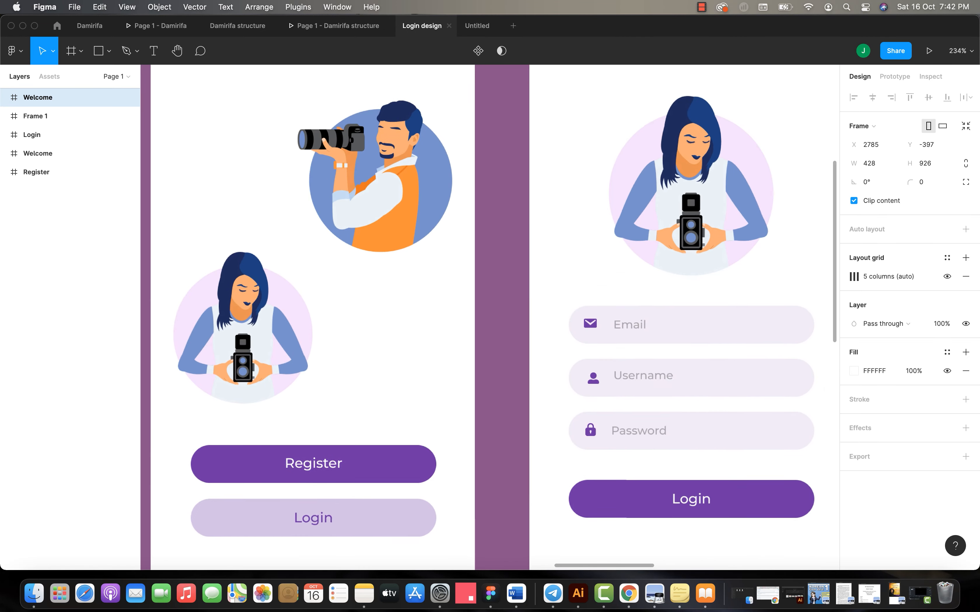
pyautogui.scroll(-5, 490, 316)
pyautogui.hscroll(1, 489, 315)
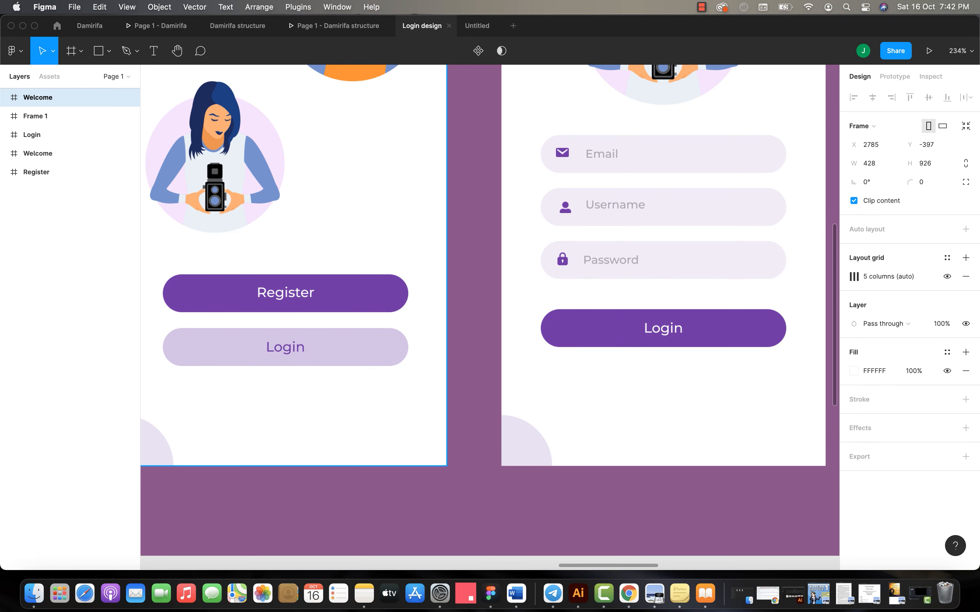
pyautogui.scroll(-10, 301, 339)
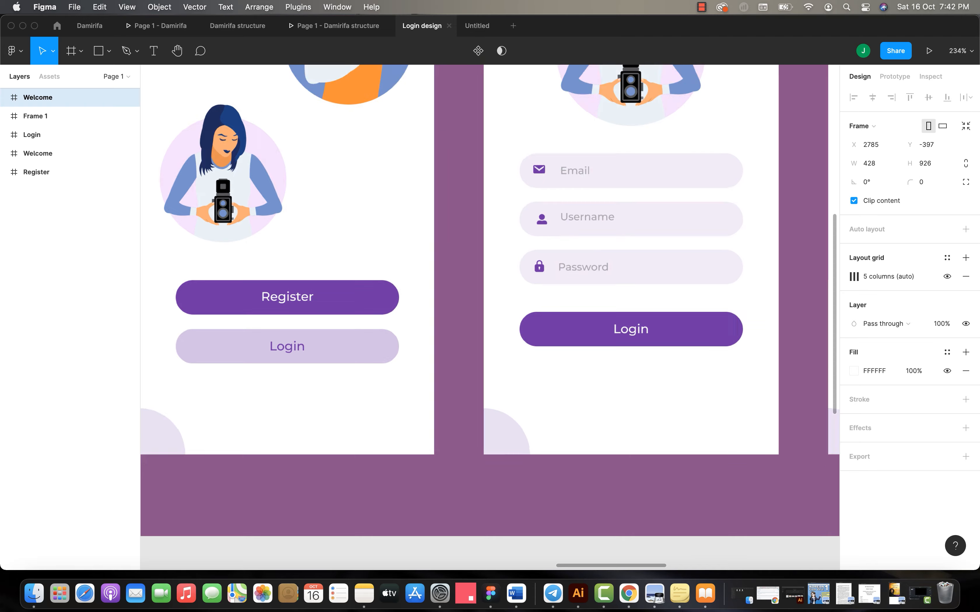
pyautogui.hscroll(5, 302, 338)
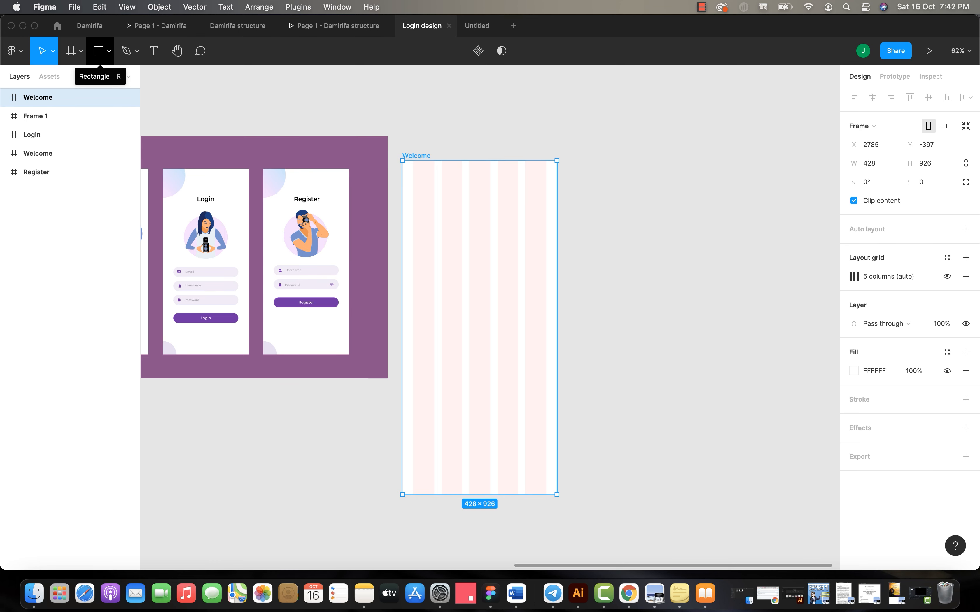
# Step: Draw a 368 px wide rectangle across all five columns in the lower part of the Welcome frame and set its height to 50
pyautogui.click(99, 51)
pyautogui.scroll(-2, 359, 299)
pyautogui.hscroll(-1, 359, 299)
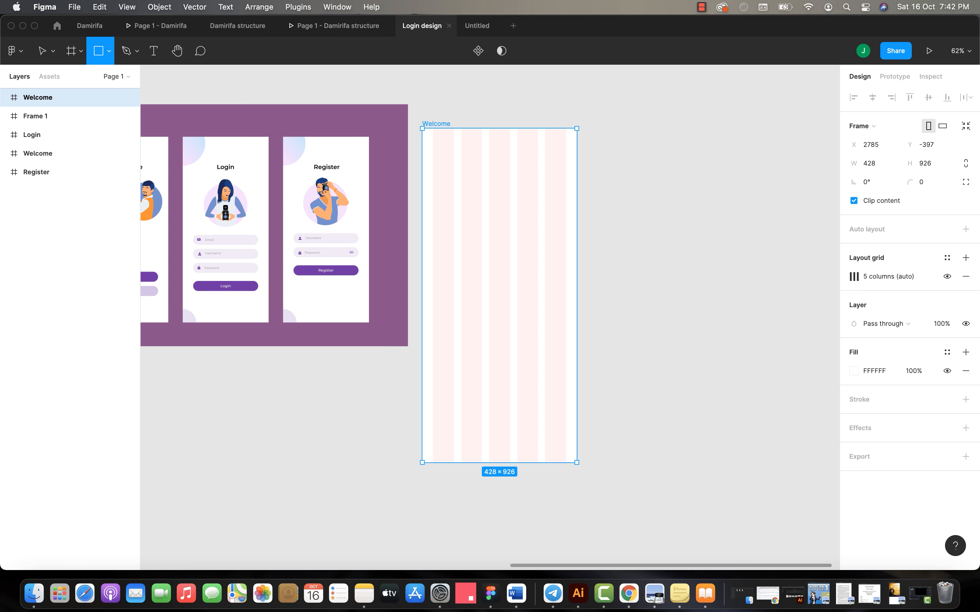
pyautogui.moveTo(433, 366); pyautogui.dragTo(551, 374)
pyautogui.hscroll(-2, 382, 278)
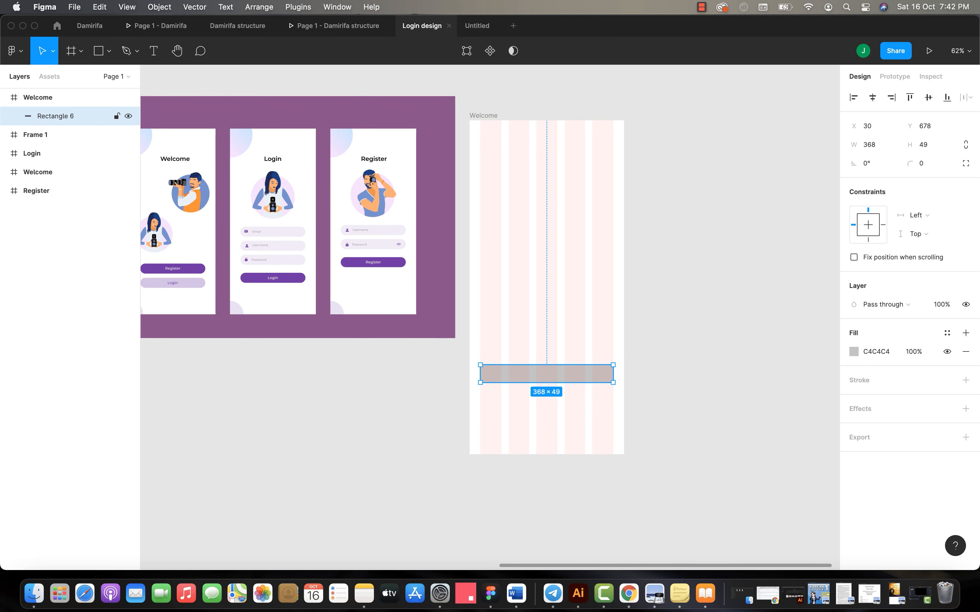
pyautogui.click(923, 145)
pyautogui.press('Up')
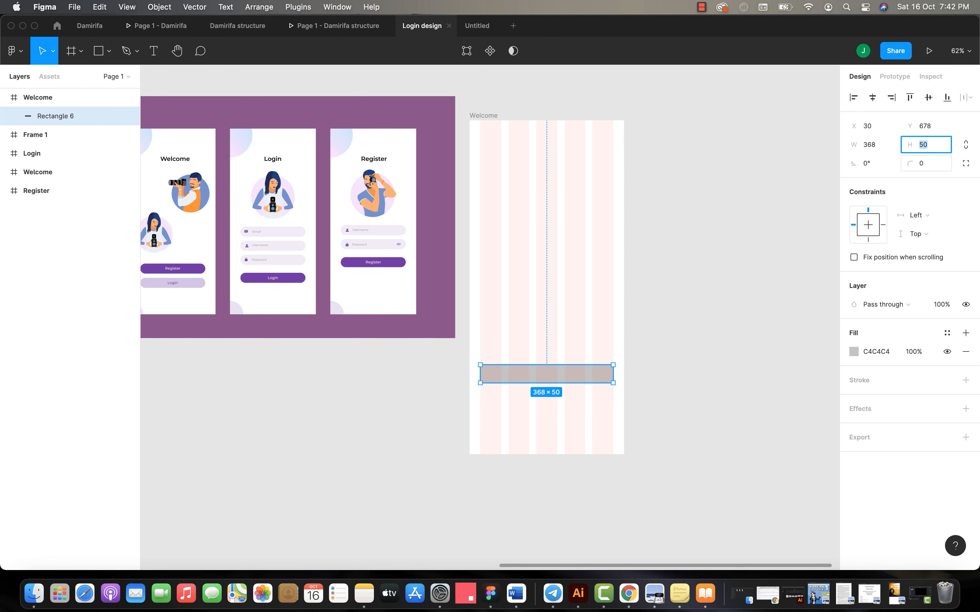
# Step: Compare the new rectangle with the Register and Login buttons in the reference design
pyautogui.hscroll(-3, 348, 259)
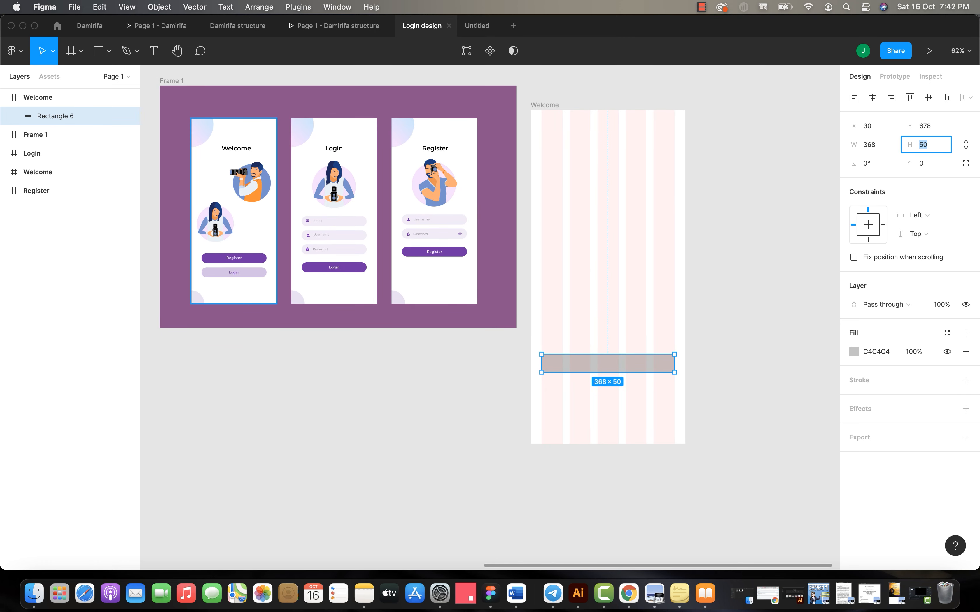
pyautogui.scroll(5, 251, 263)
pyautogui.hscroll(-1, 250, 264)
pyautogui.scroll(3, 251, 264)
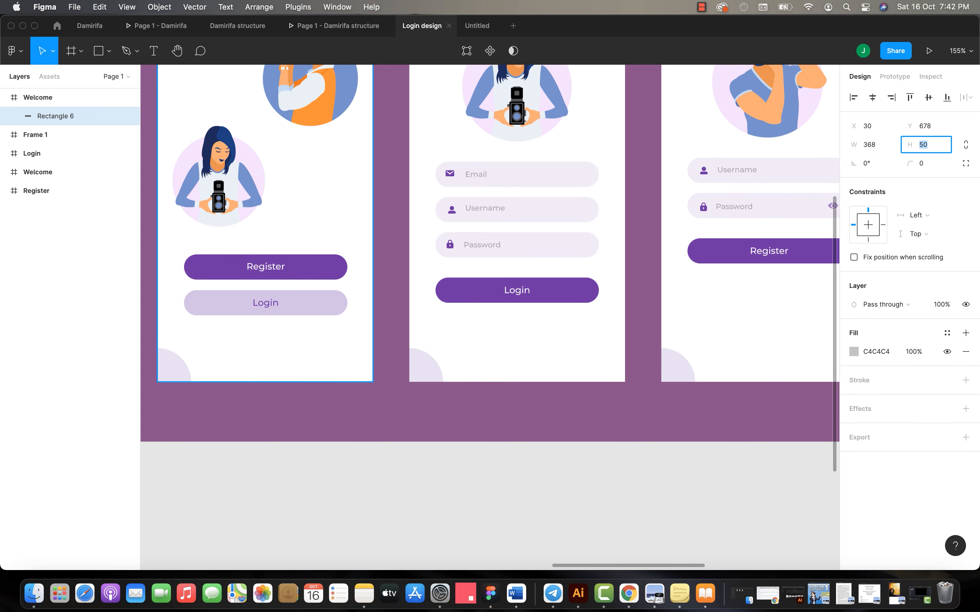
pyautogui.hscroll(3, 252, 283)
pyautogui.scroll(-4, 252, 283)
pyautogui.hscroll(5, 251, 283)
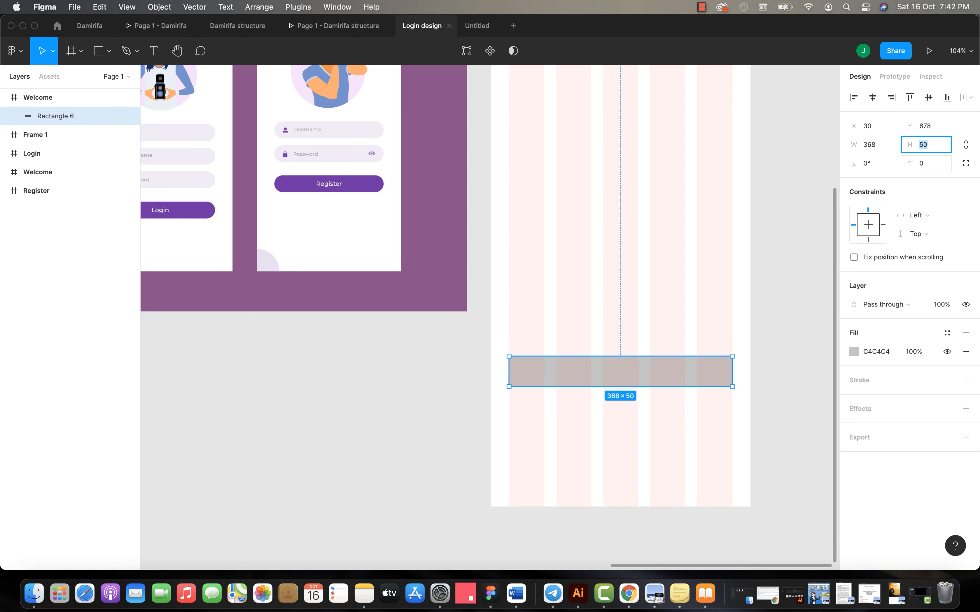
# Step: Round the corners of the rectangle in the Welcome frame with a corner radius of 30
pyautogui.press('Return')
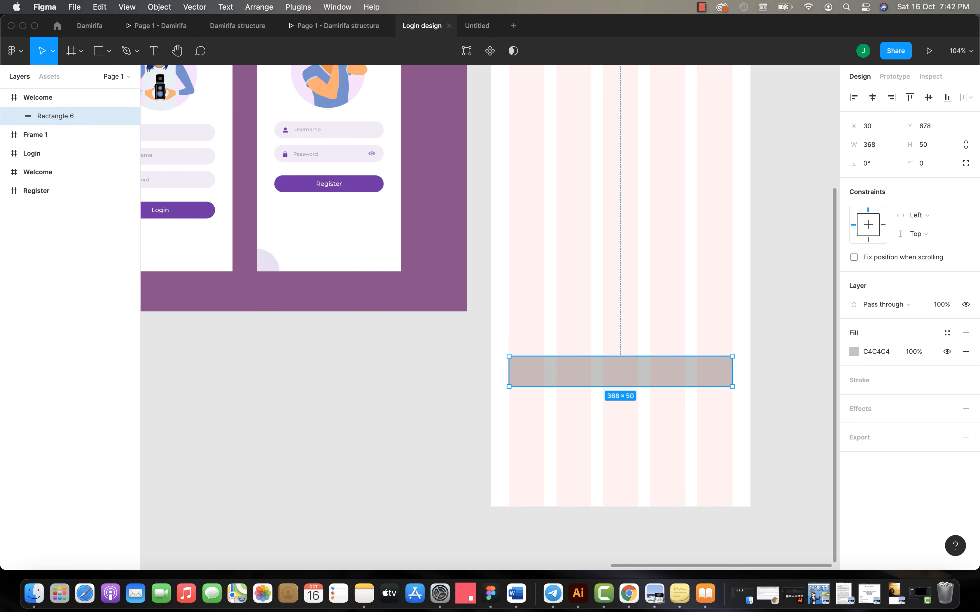
pyautogui.click(925, 163)
pyautogui.write('30')
pyautogui.press('Return')
pyautogui.hscroll(2, 486, 284)
pyautogui.scroll(-1, 485, 283)
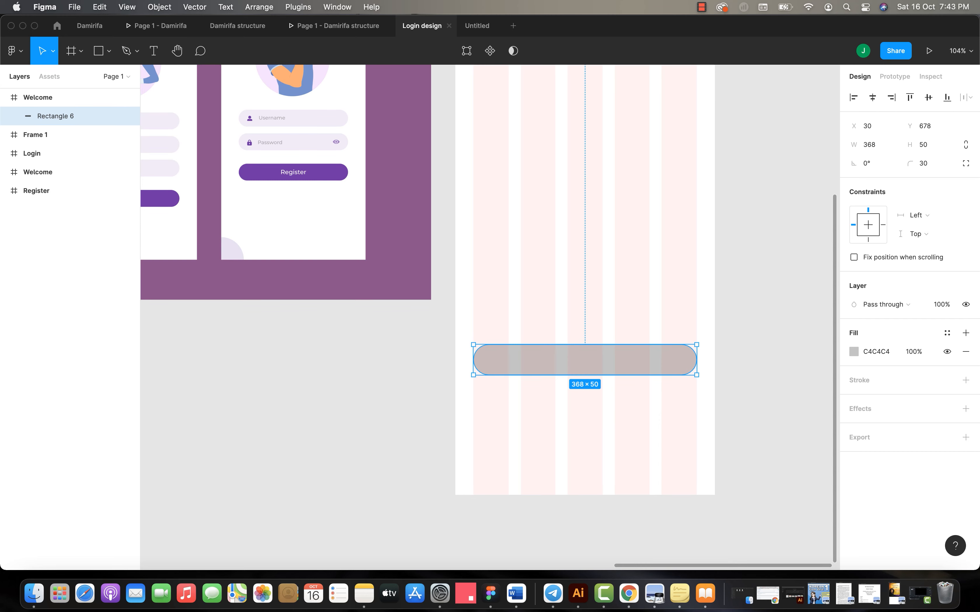
pyautogui.scroll(5, 551, 362)
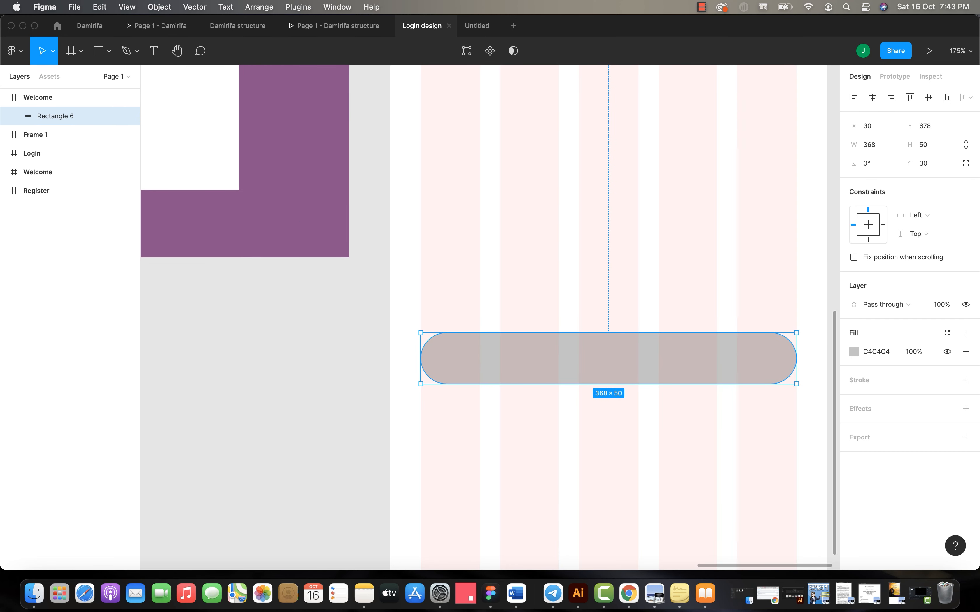
pyautogui.click(567, 425)
pyautogui.click(566, 360)
# Step: Fill the rounded rectangle with the purple 6E36A5 sampled from the reference buttons
pyautogui.scroll(-5, 494, 358)
pyautogui.hscroll(-3, 494, 358)
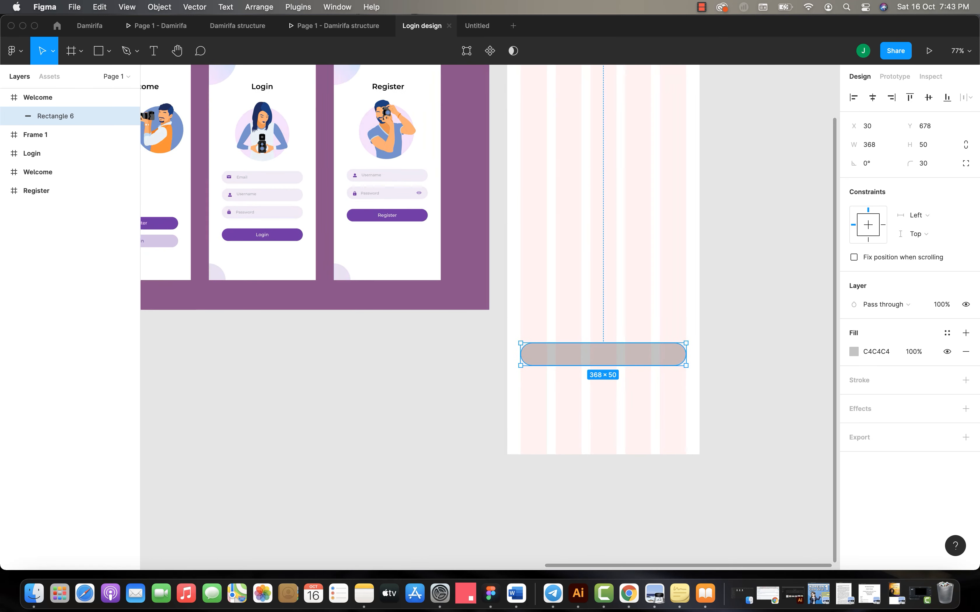
pyautogui.hscroll(-3, 486, 267)
pyautogui.hscroll(1, 486, 267)
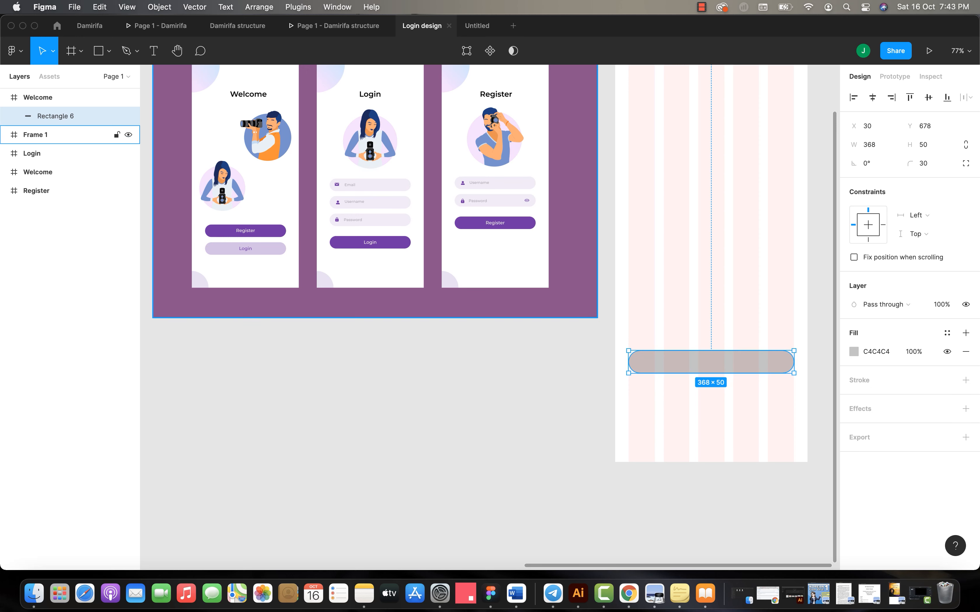
pyautogui.scroll(1, 287, 348)
pyautogui.hscroll(-1, 287, 348)
pyautogui.scroll(1, 287, 348)
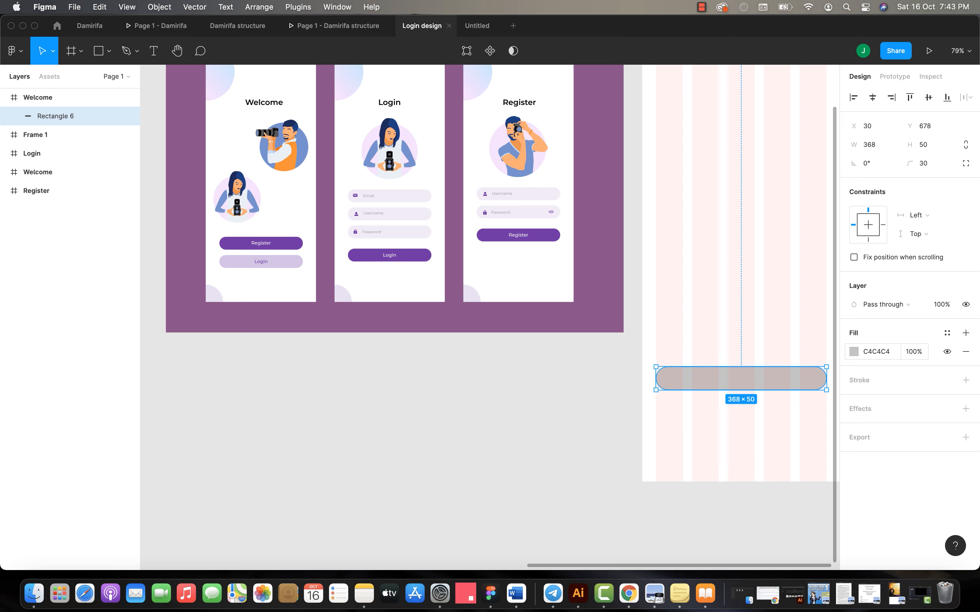
pyautogui.click(853, 352)
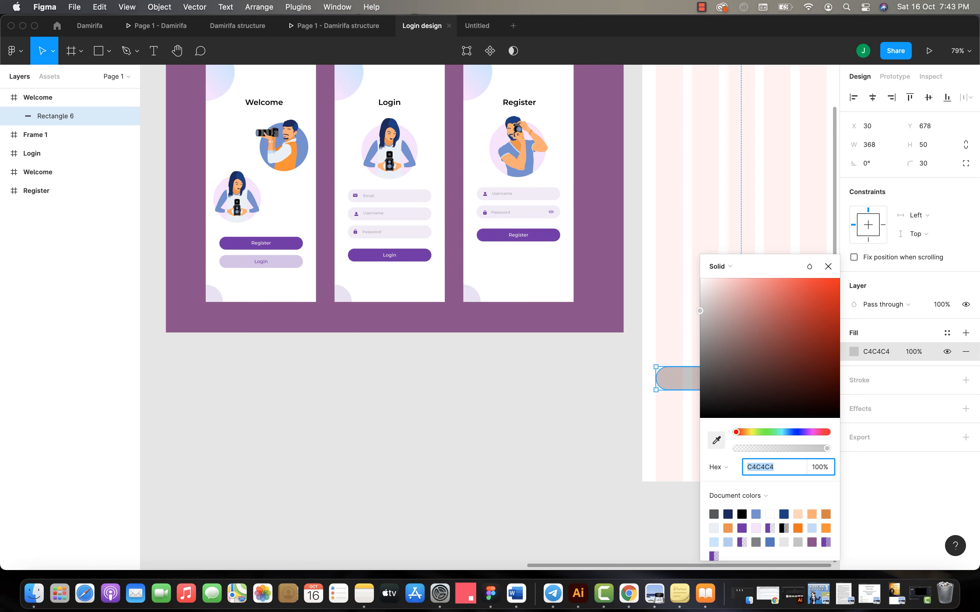
pyautogui.click(716, 441)
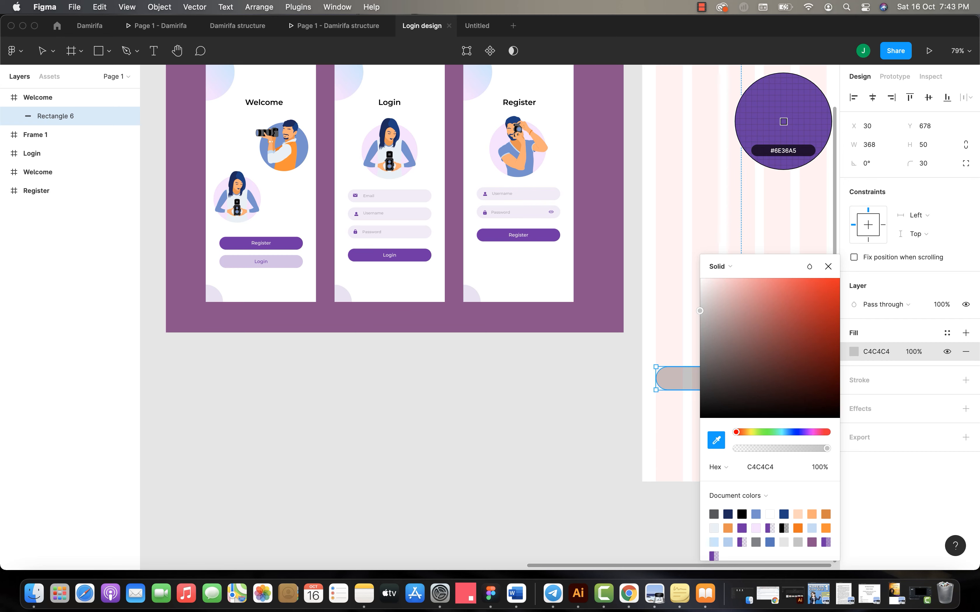
pyautogui.click(784, 122)
pyautogui.hscroll(6, 405, 272)
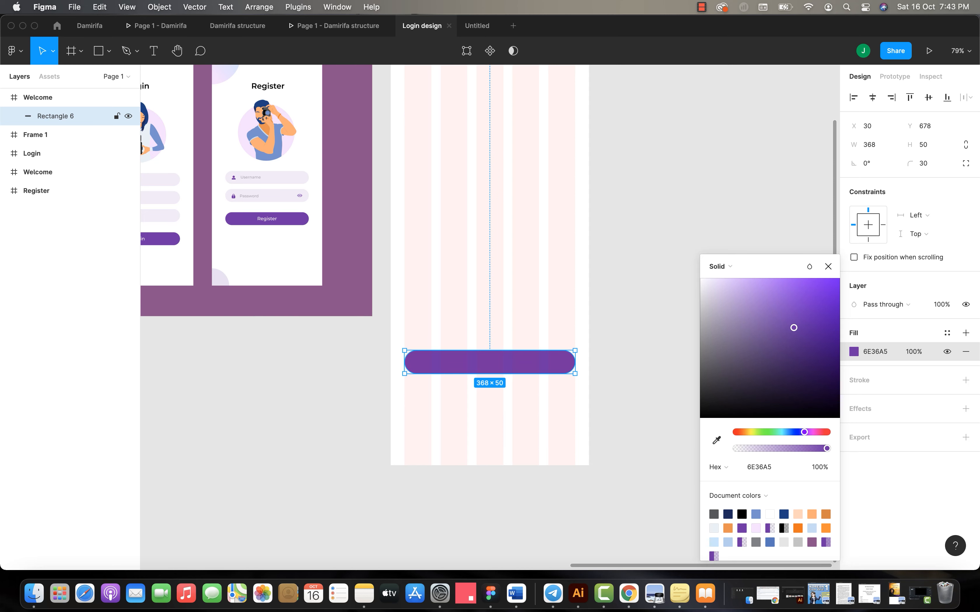
pyautogui.hscroll(-1, 486, 263)
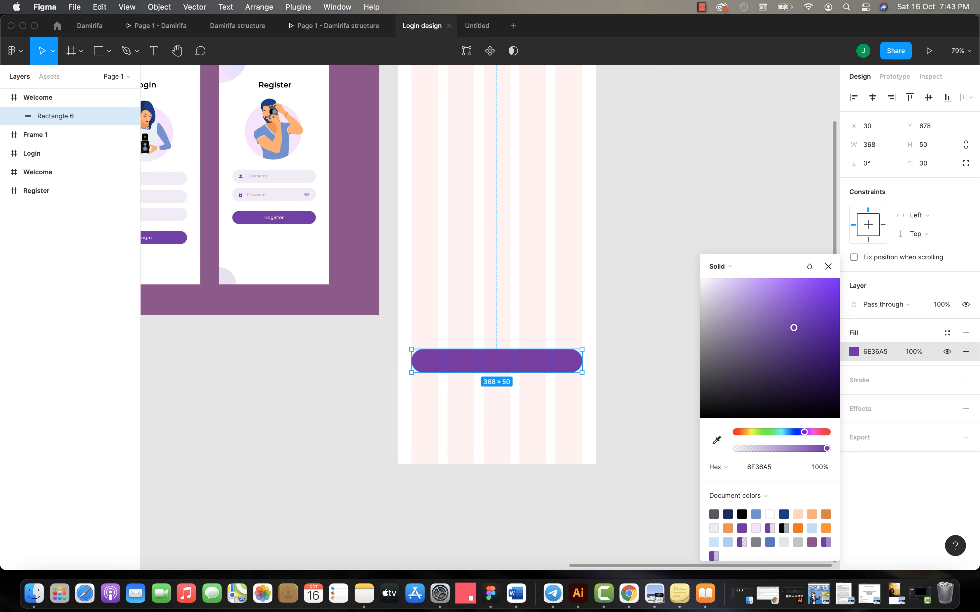
pyautogui.click(828, 266)
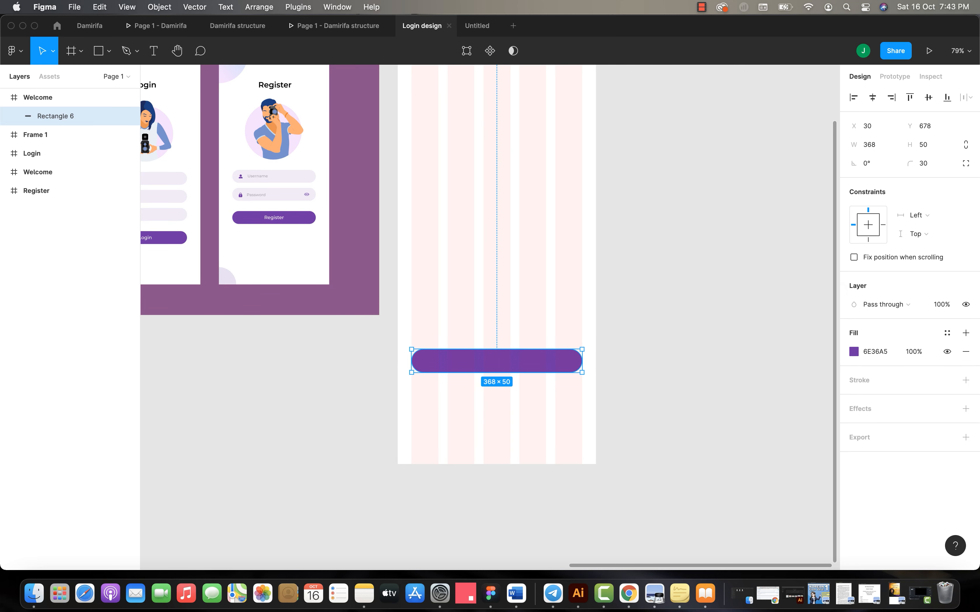
# Step: Add the text label "Register" on the purple rounded rectangle
pyautogui.scroll(-4, 554, 324)
pyautogui.scroll(6, 200, 278)
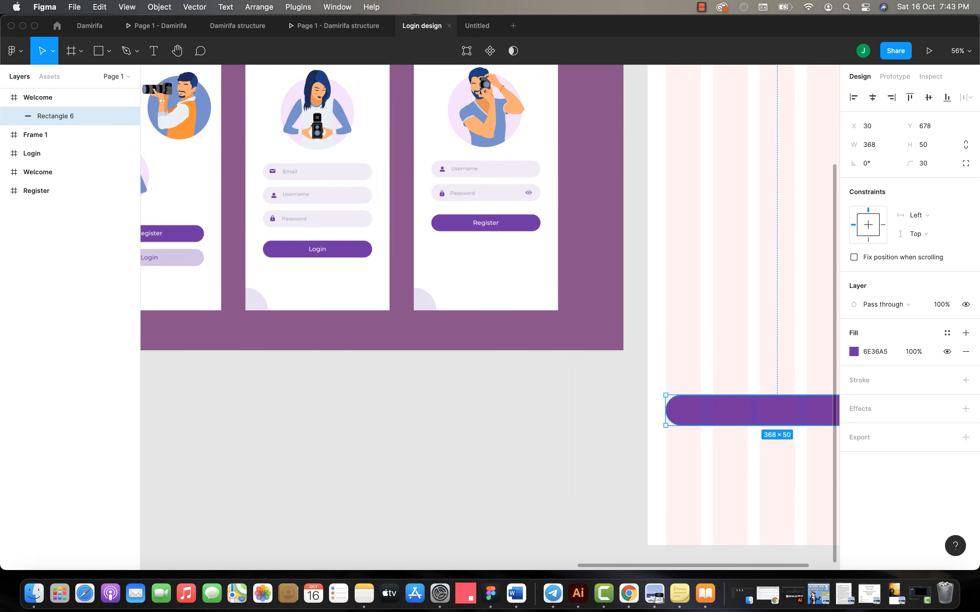
pyautogui.hscroll(-2, 200, 278)
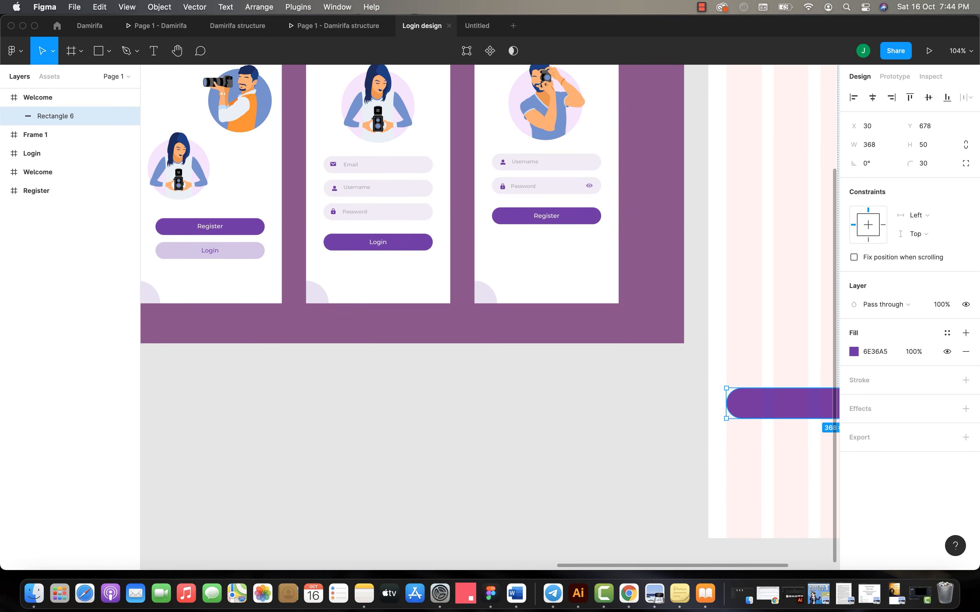
pyautogui.hscroll(2, 485, 304)
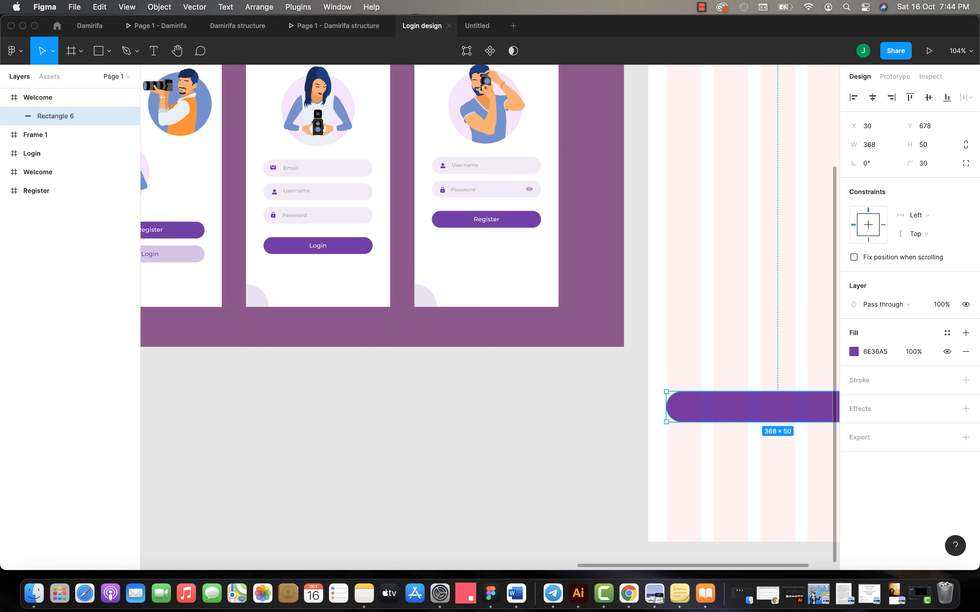
pyautogui.hscroll(8, 485, 307)
pyautogui.scroll(-3, 486, 308)
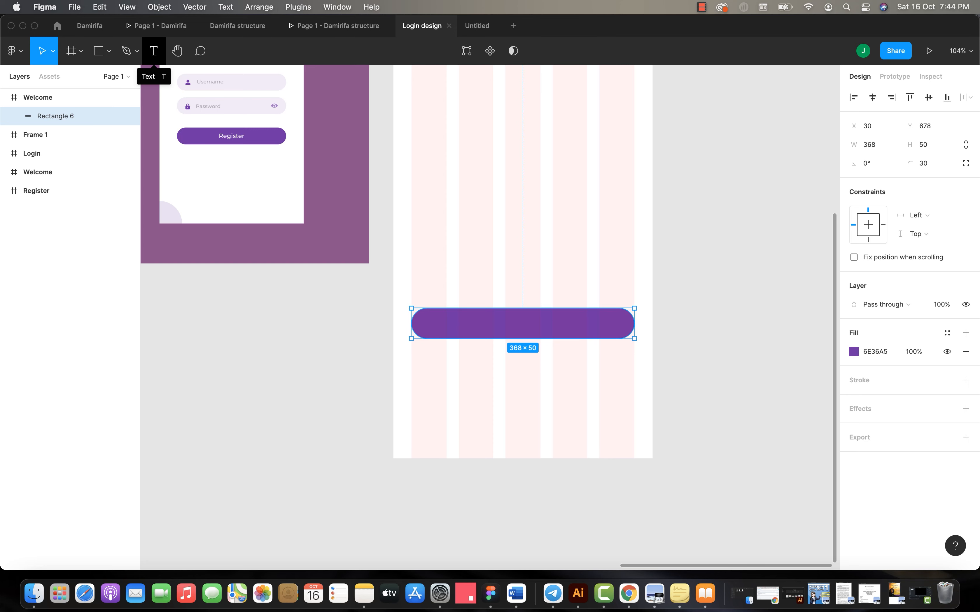
pyautogui.click(153, 51)
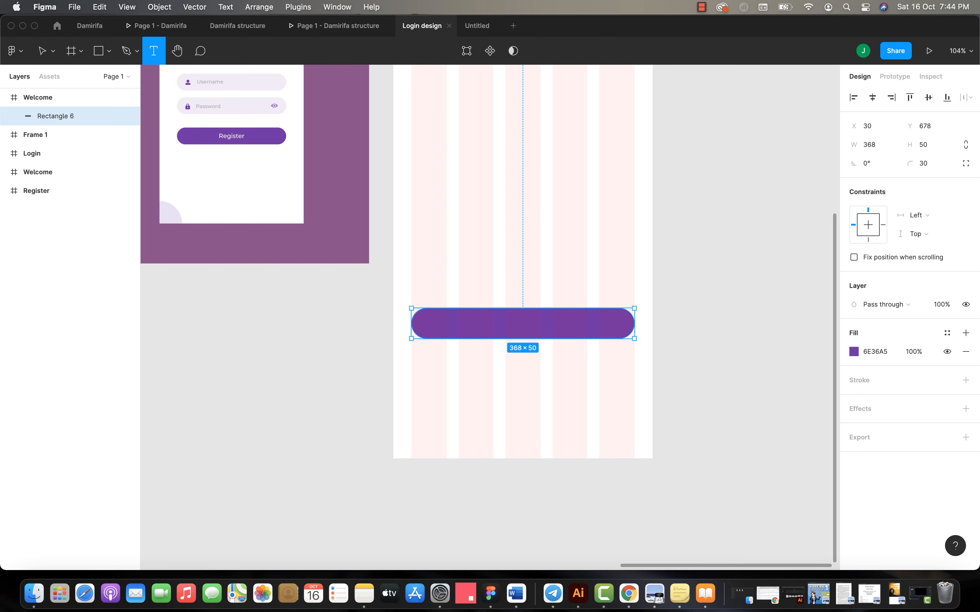
pyautogui.click(480, 322)
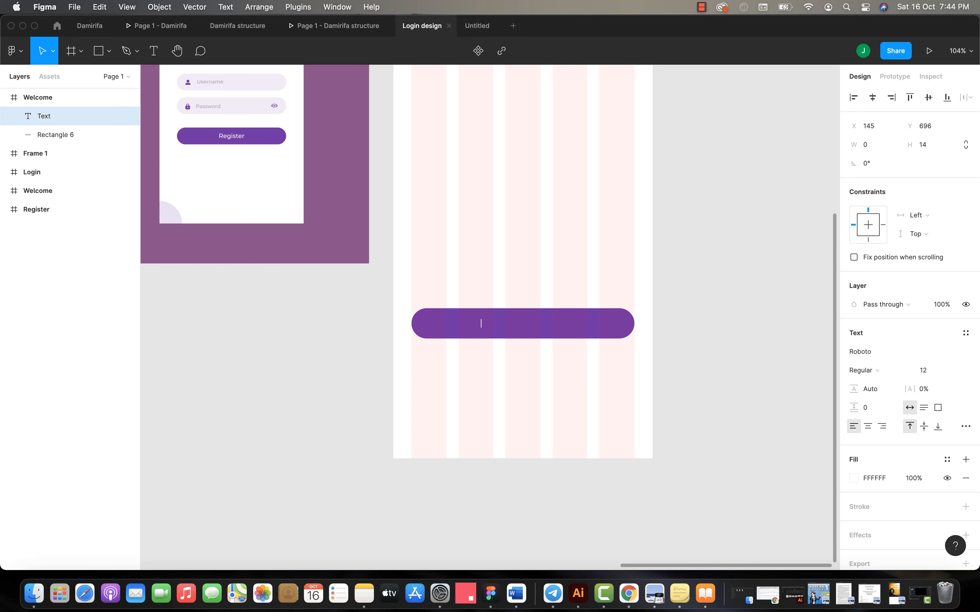
pyautogui.write('Register')
pyautogui.press('Escape')
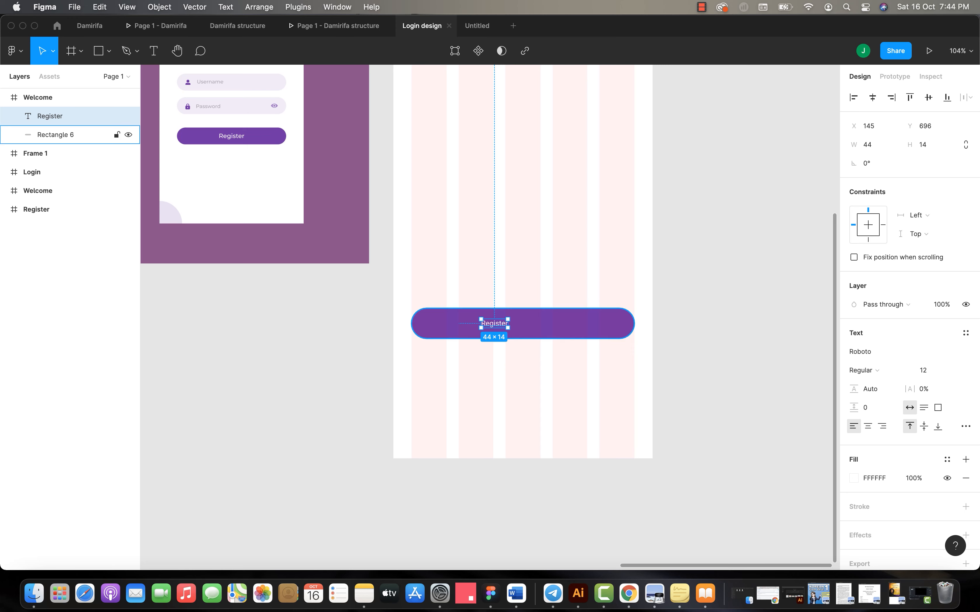
# Step: Set the Register label's font to Montserrat in the Medium weight
pyautogui.scroll(-2, 524, 323)
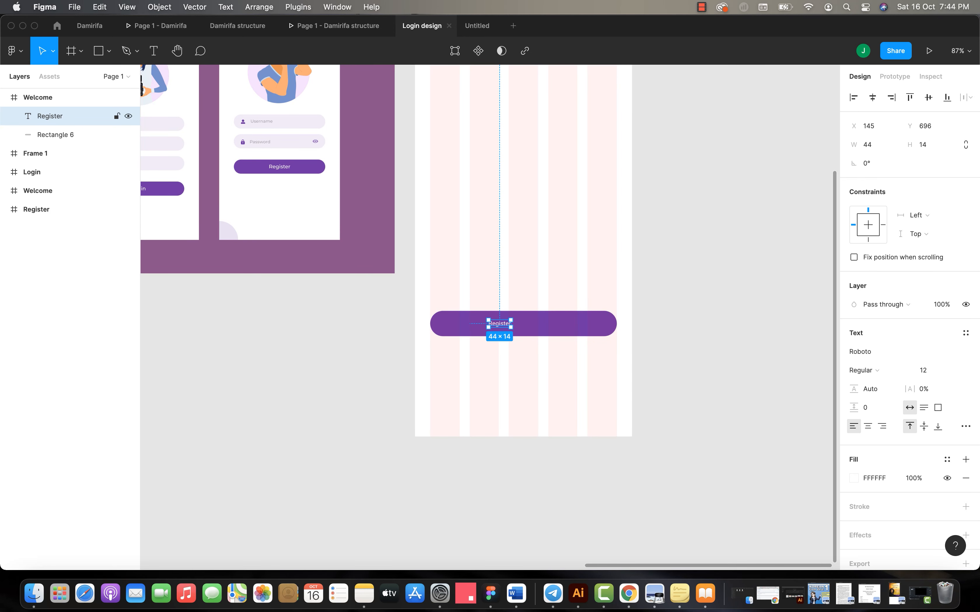
pyautogui.click(930, 352)
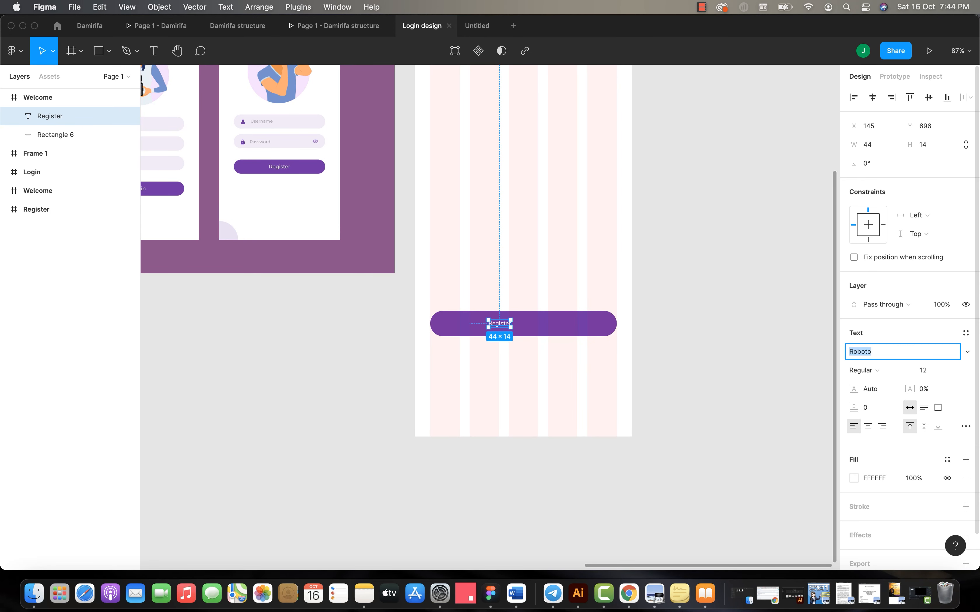
pyautogui.write('Monts')
pyautogui.press('Return')
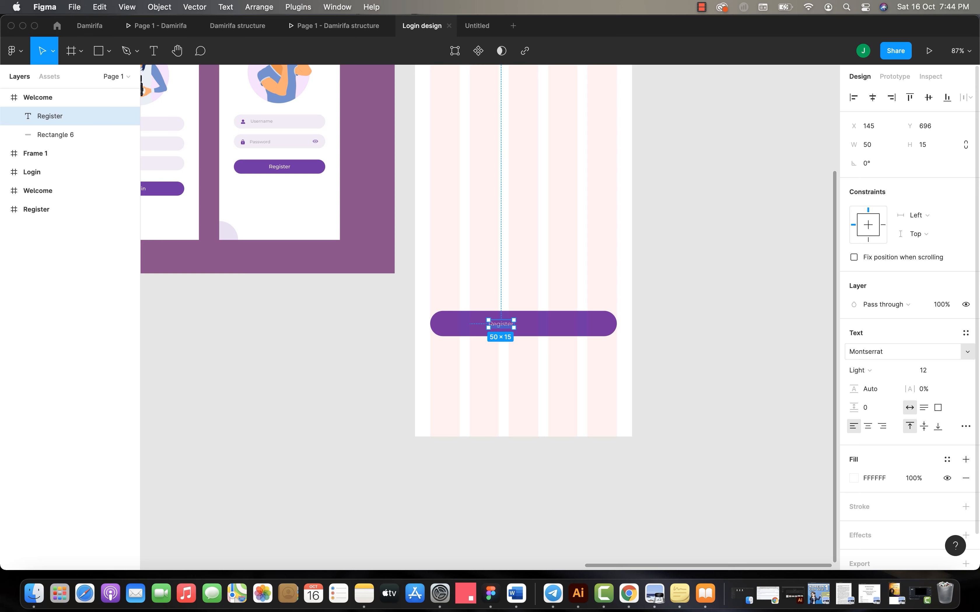
pyautogui.click(878, 370)
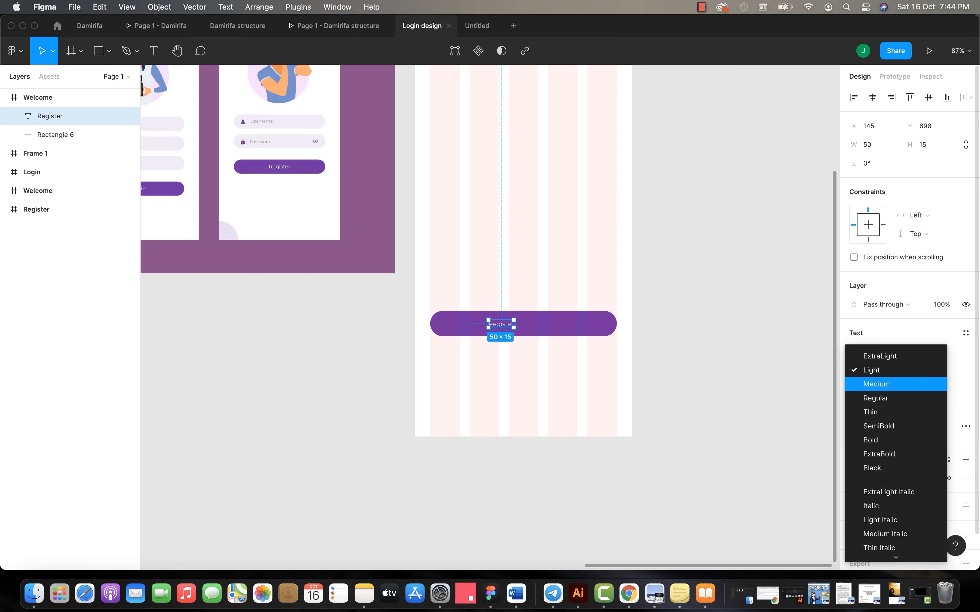
pyautogui.click(876, 384)
# Step: Set the Register label's font size to 18
pyautogui.click(931, 370)
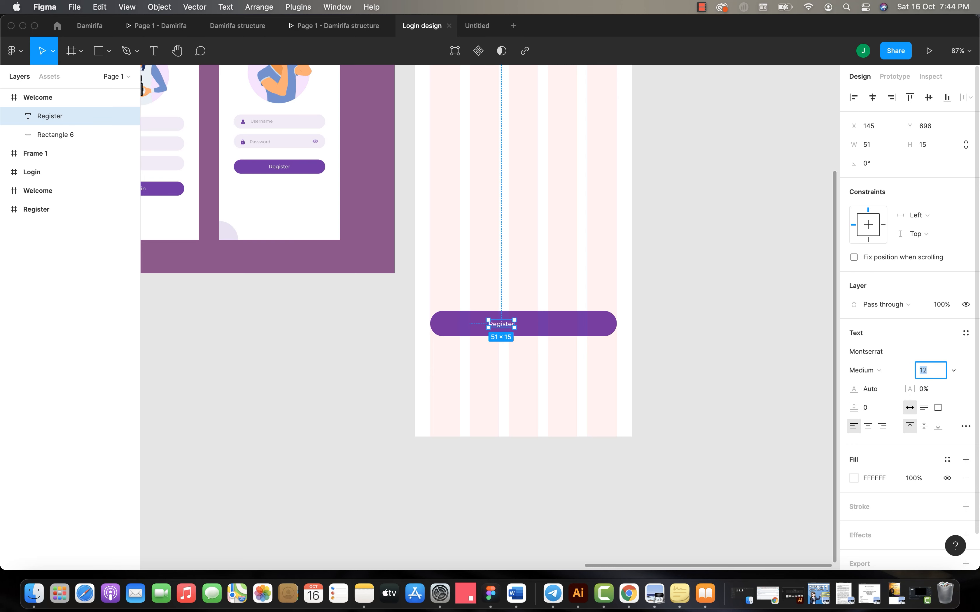
pyautogui.write('16')
pyautogui.press('Return')
pyautogui.press('Up')
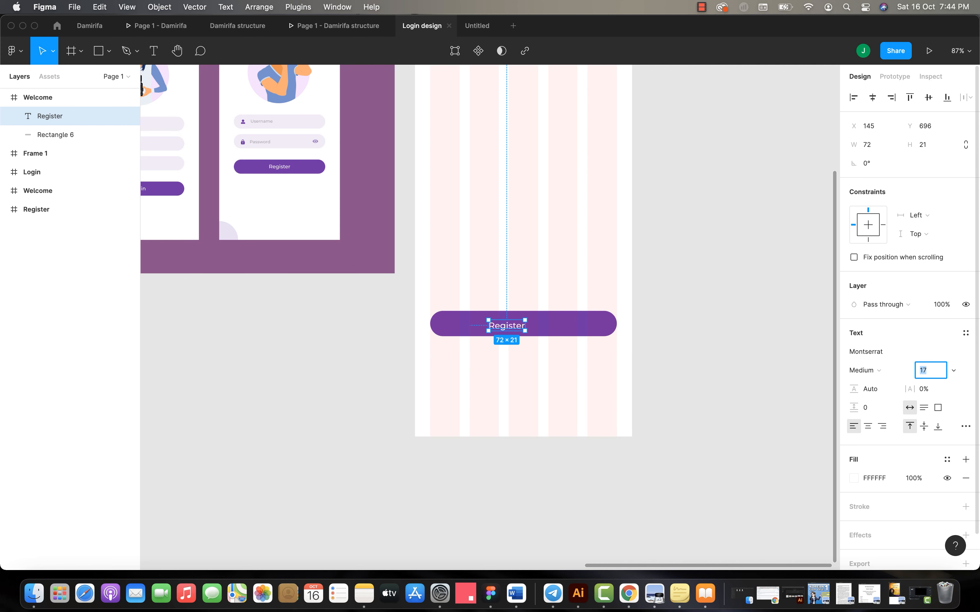
pyautogui.press('Up')
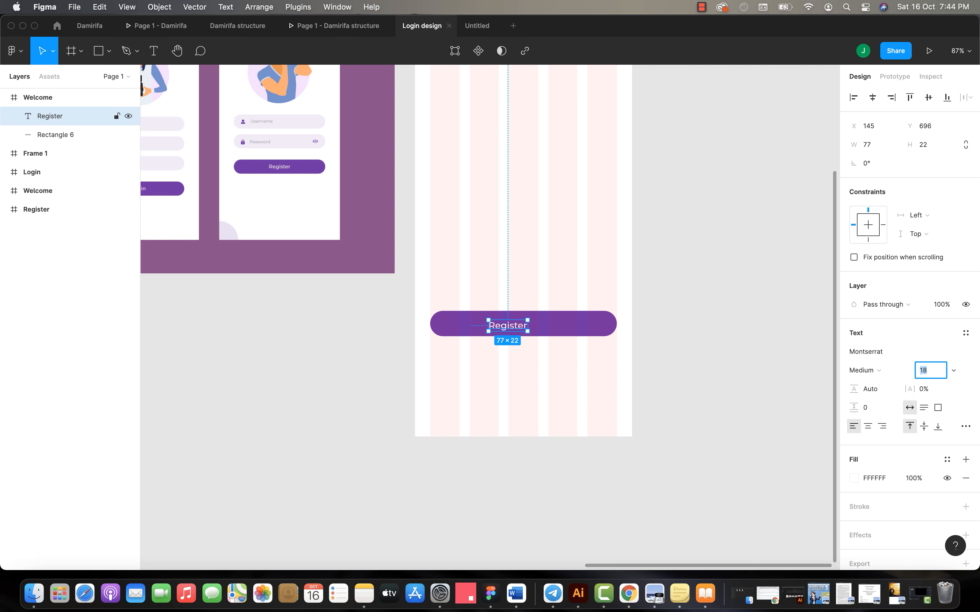
# Step: Center the Register label horizontally and vertically on the purple rectangle
pyautogui.keyDown('shift'); pyautogui.click(55, 134); pyautogui.keyUp('shift')
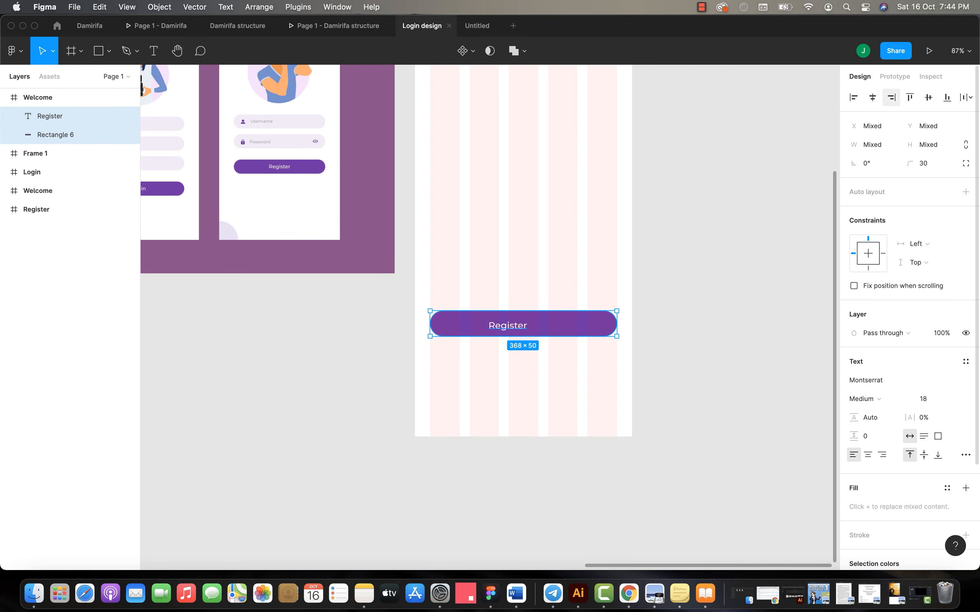
pyautogui.click(872, 98)
pyautogui.click(929, 97)
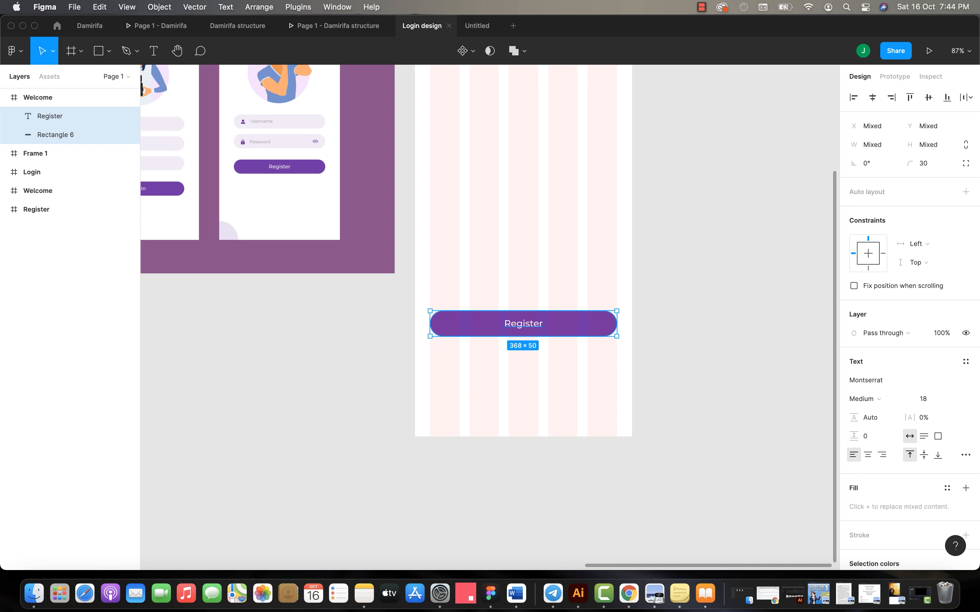
pyautogui.press('super+g')
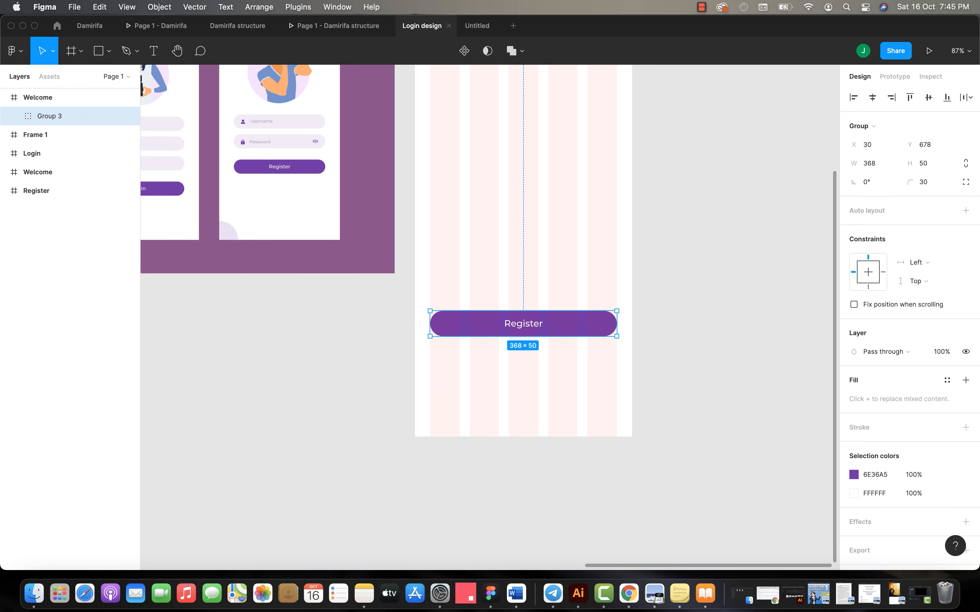
pyautogui.press('super+shift+g')
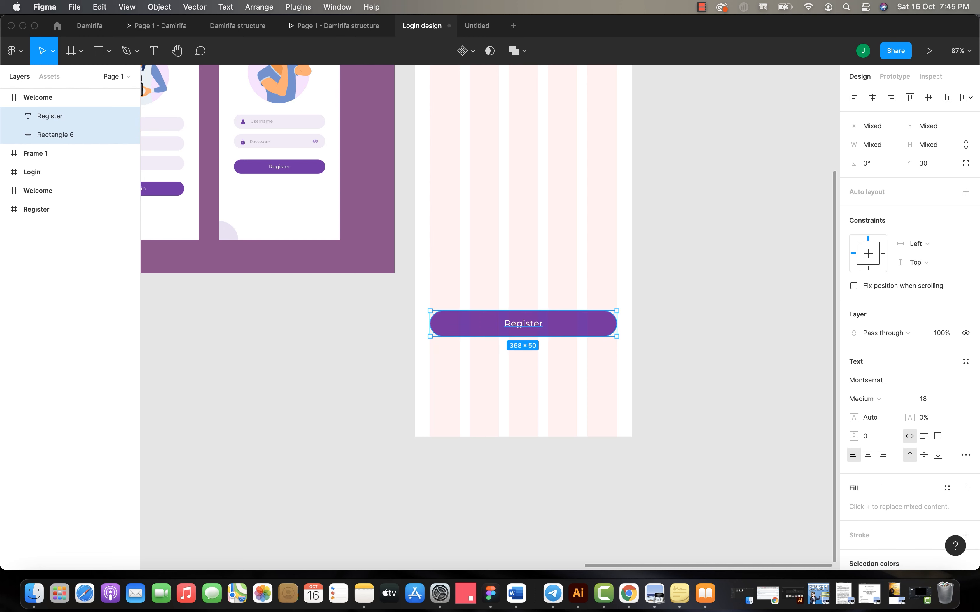
pyautogui.press('Escape')
pyautogui.hscroll(-1, 527, 320)
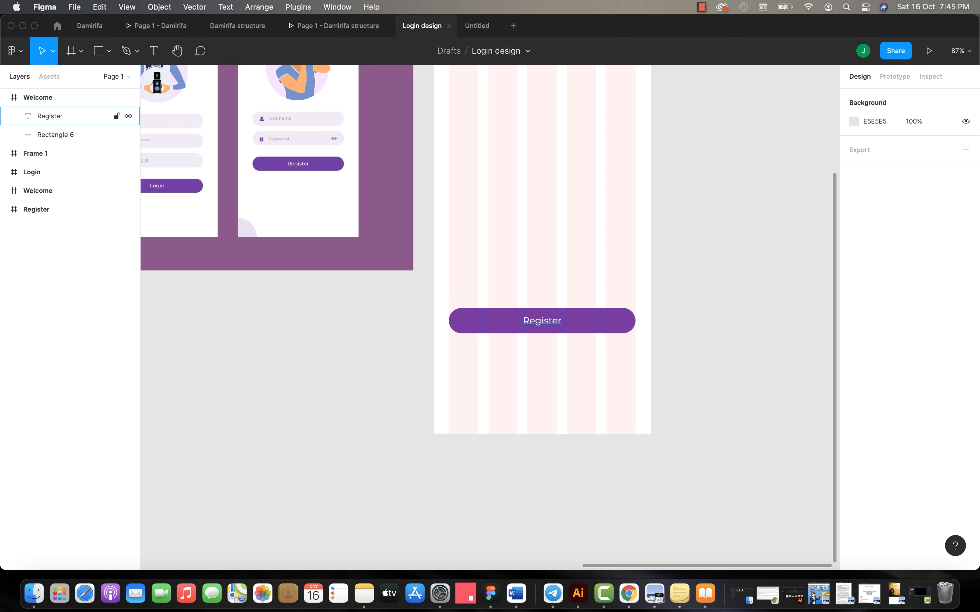
# Step: Group the Register label with its purple rectangle and rename the group "register button"
pyautogui.click(541, 321)
pyautogui.keyDown('shift'); pyautogui.click(61, 134); pyautogui.keyUp('shift')
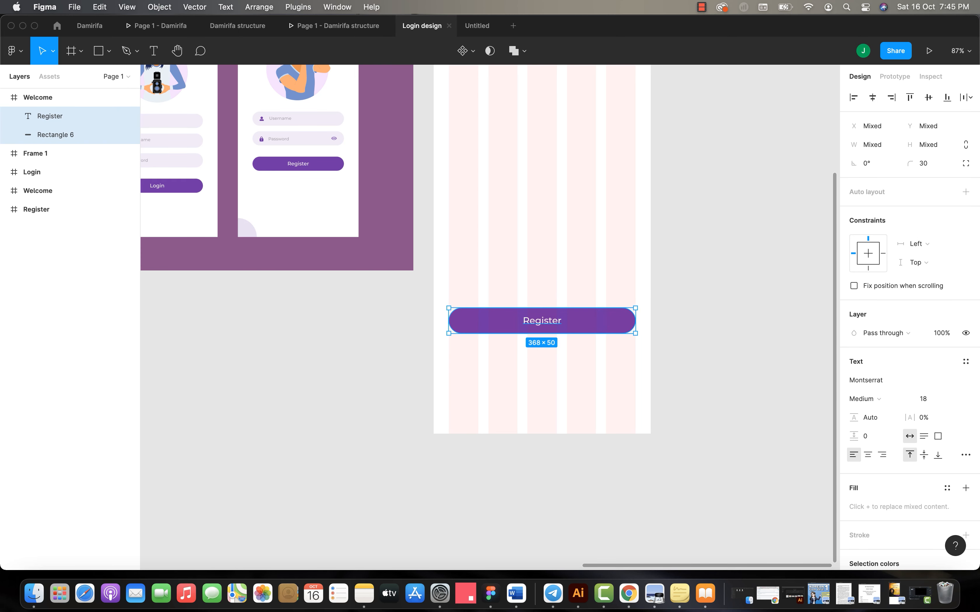
pyautogui.press('super+g')
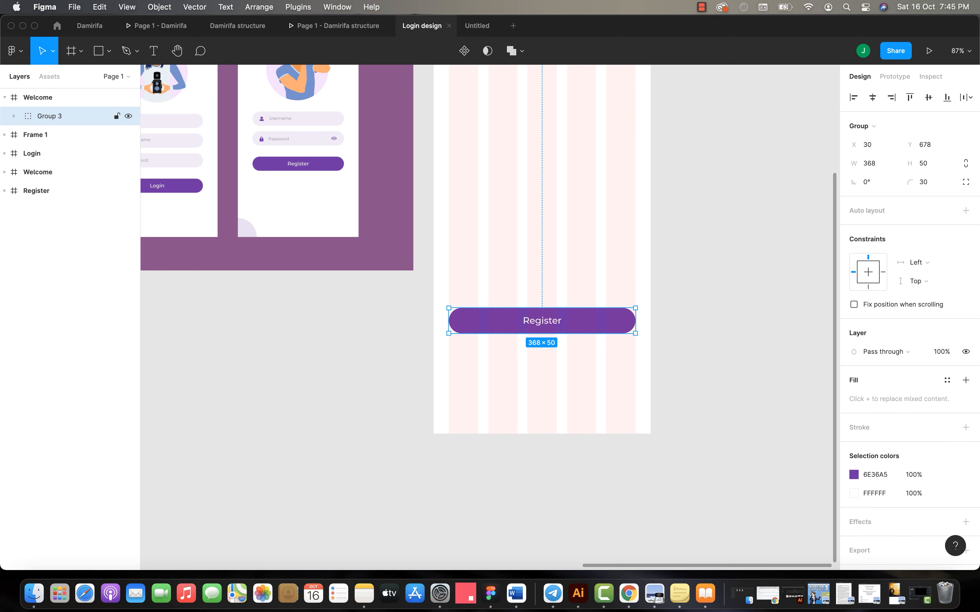
pyautogui.press('super+r')
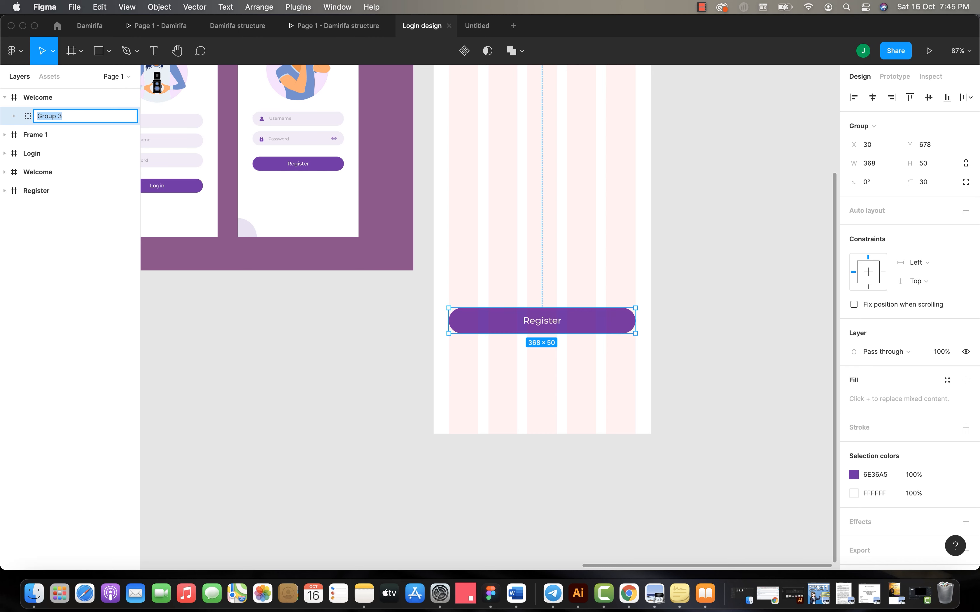
pyautogui.write('register button')
pyautogui.click(77, 259)
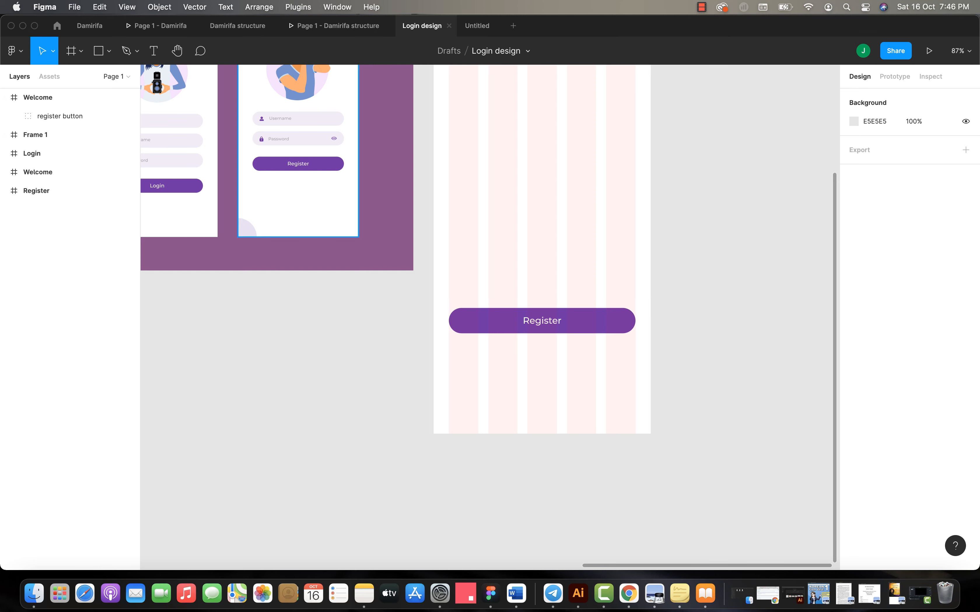
pyautogui.click(60, 116)
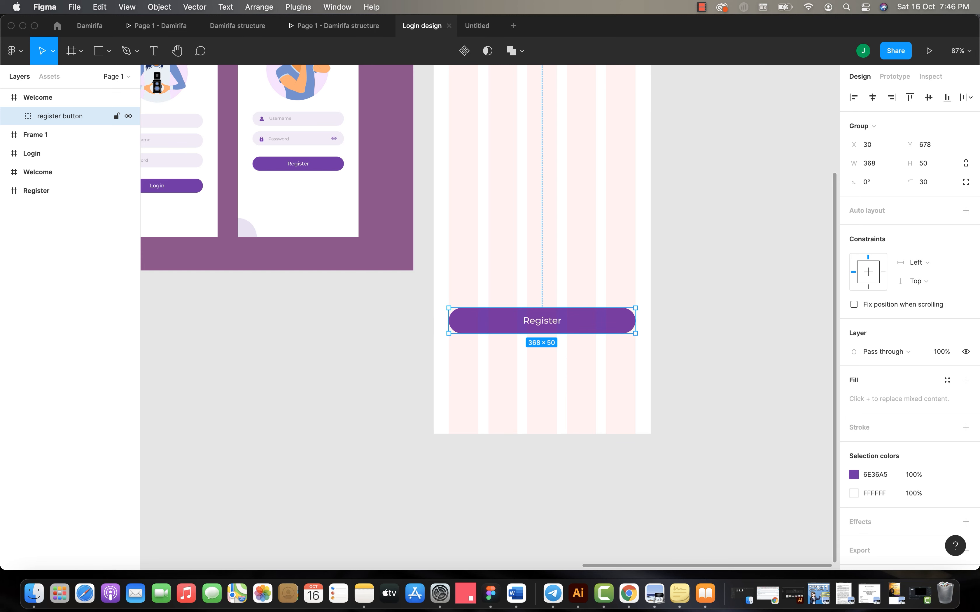
# Step: Duplicate the register button group and place the copy directly below the original at Y 758
pyautogui.click(69, 243)
pyautogui.click(61, 115)
pyautogui.press('super+d')
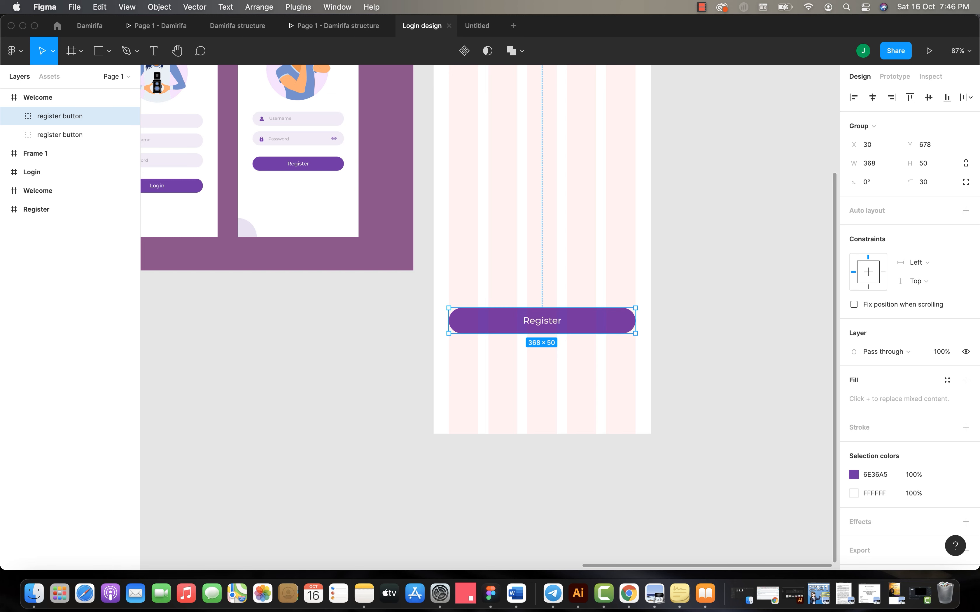
pyautogui.moveTo(542, 321); pyautogui.dragTo(541, 359)
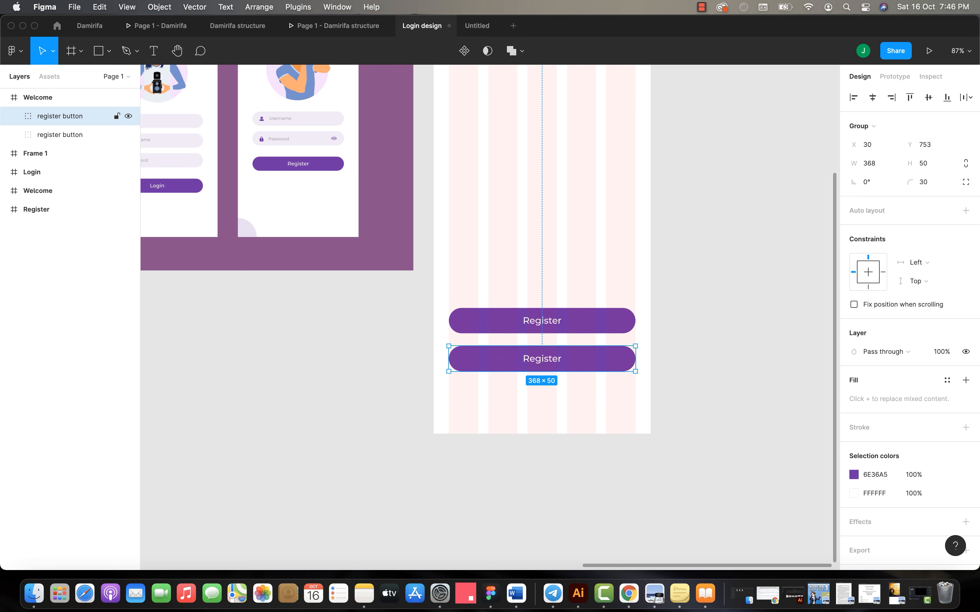
pyautogui.press('alt')
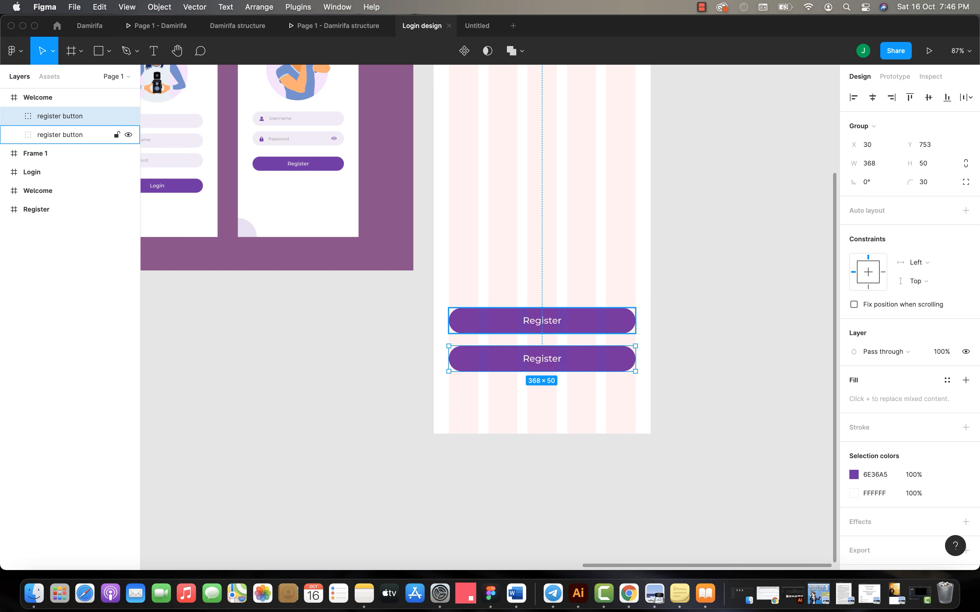
pyautogui.press('Down')
pyautogui.press('Down')
pyautogui.press('Down')
pyautogui.press('Down')
pyautogui.press('Down')
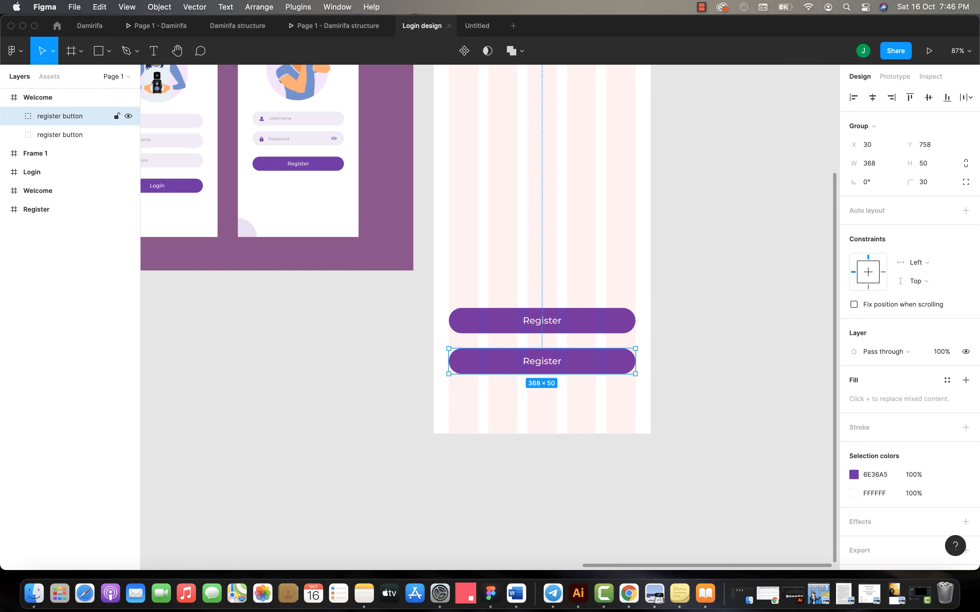
# Step: Change the lower button's label to "Login" and center it horizontally on its purple rectangle
pyautogui.doubleClick(542, 361)
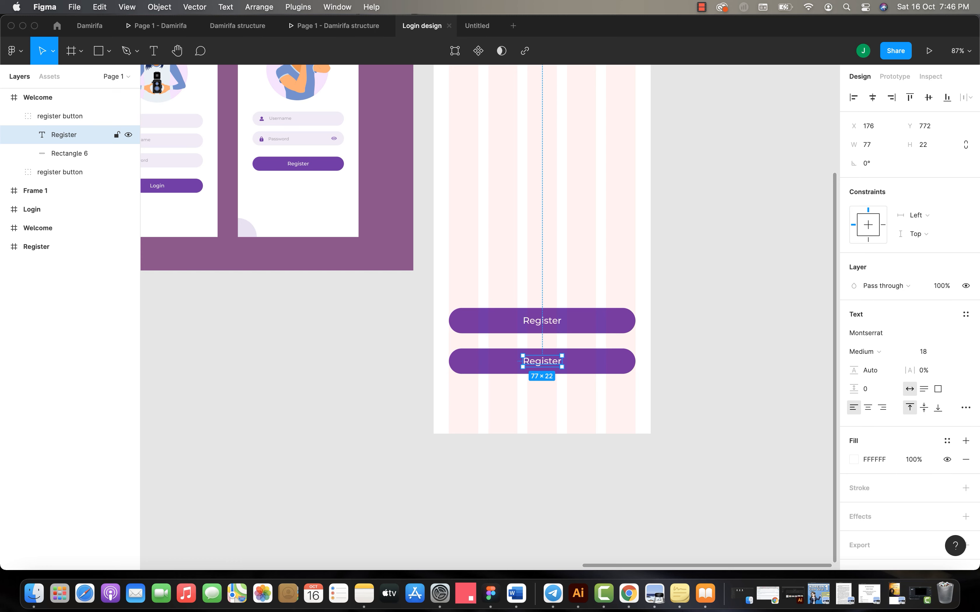
pyautogui.press('Return')
pyautogui.write('Login')
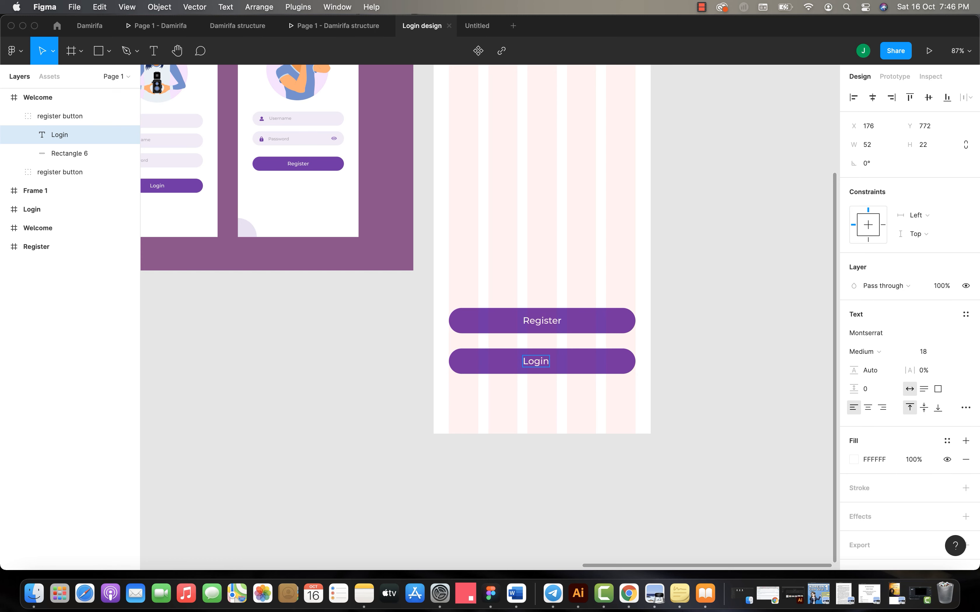
pyautogui.press('Escape')
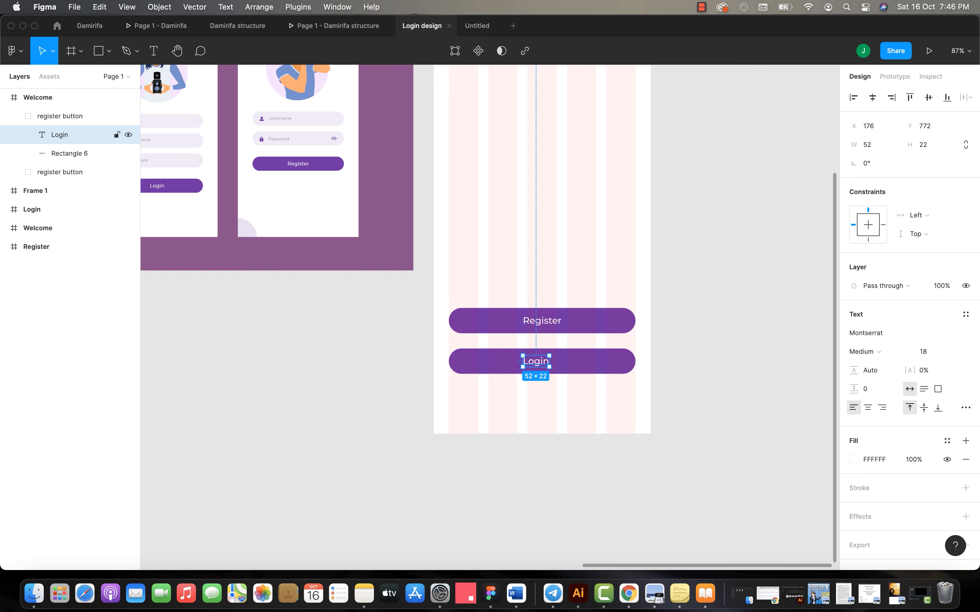
pyautogui.keyDown('shift'); pyautogui.click(69, 154); pyautogui.keyUp('shift')
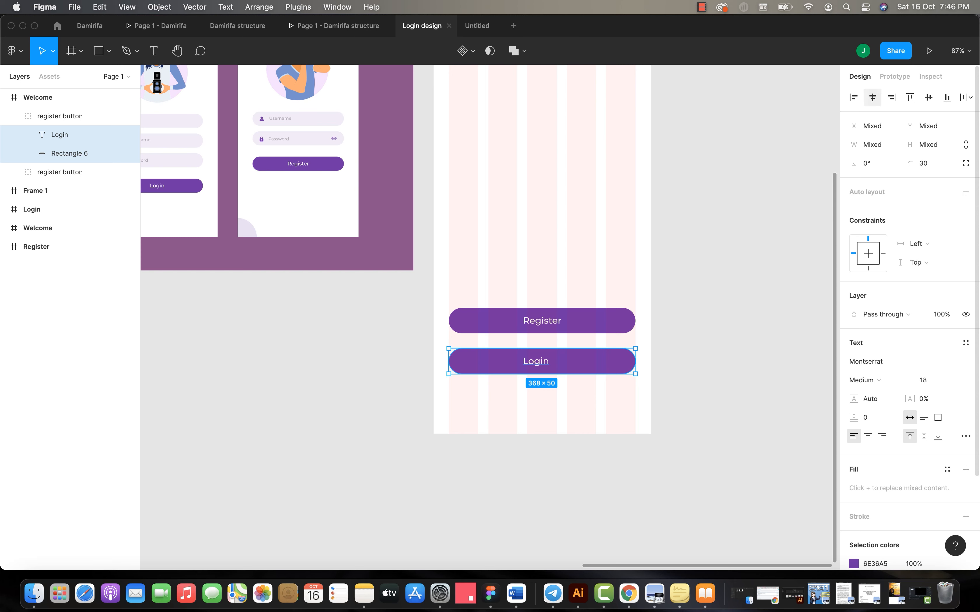
pyautogui.click(872, 97)
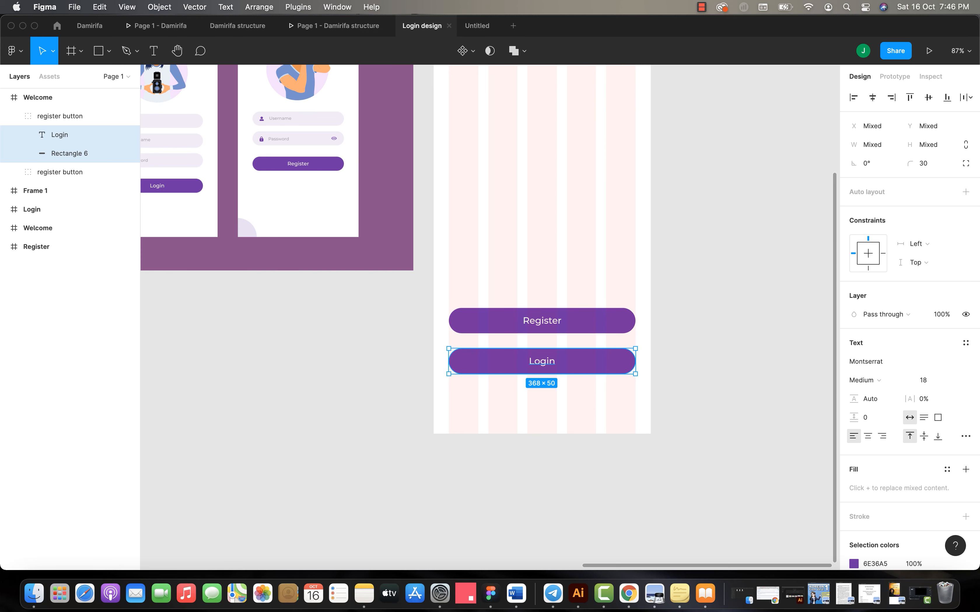
# Step: Set the fill opacity of the Login button's rectangle to 10%
pyautogui.scroll(-5, 666, 393)
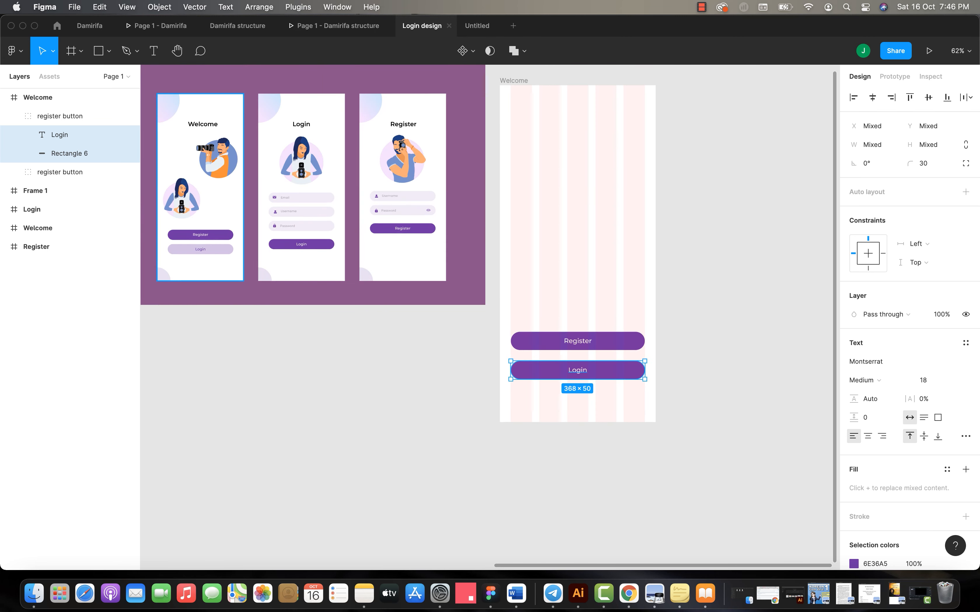
pyautogui.scroll(5, 486, 284)
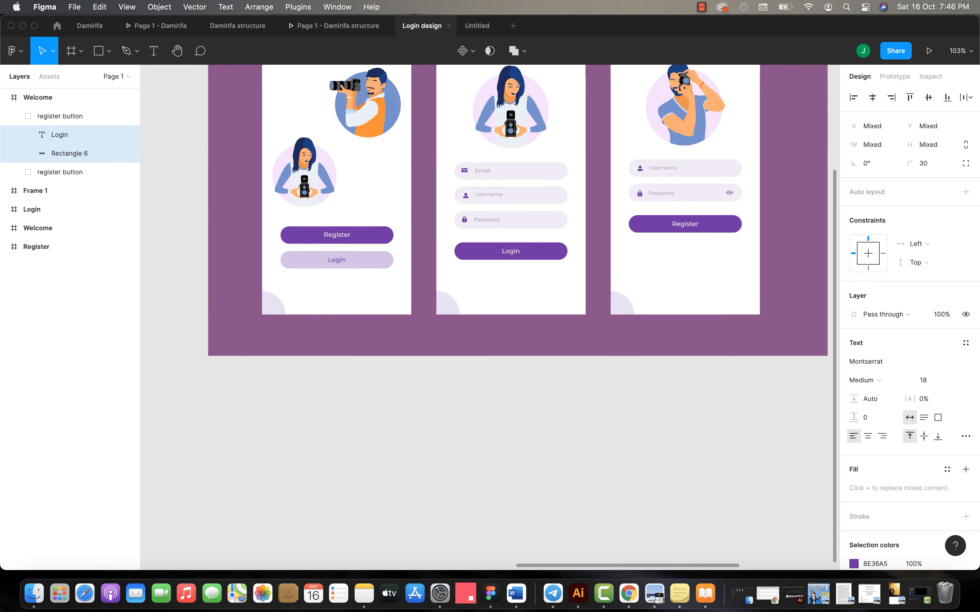
pyautogui.scroll(5, 352, 235)
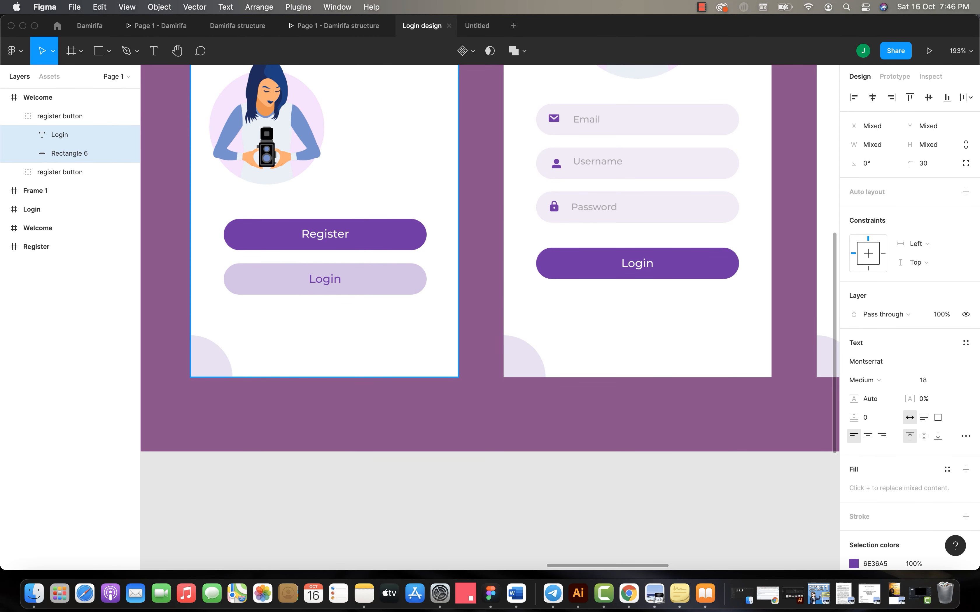
pyautogui.scroll(-5, 374, 246)
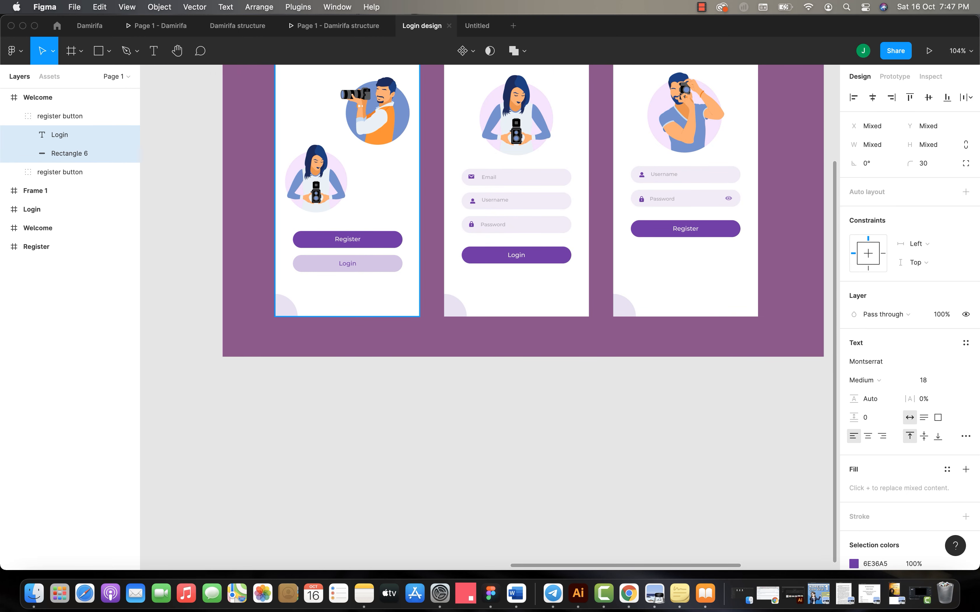
pyautogui.hscroll(10, 485, 284)
pyautogui.scroll(-3, 486, 283)
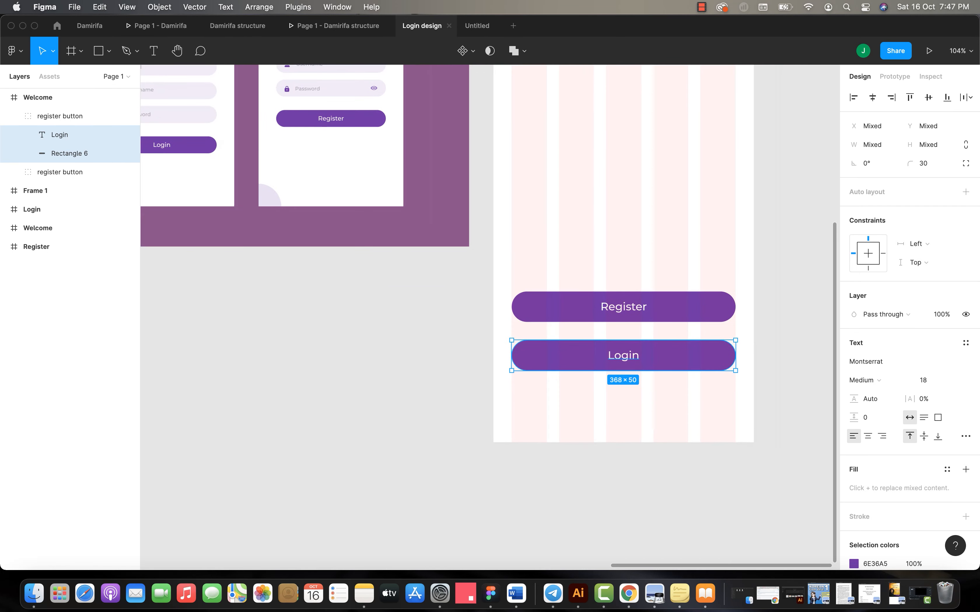
pyautogui.click(60, 135)
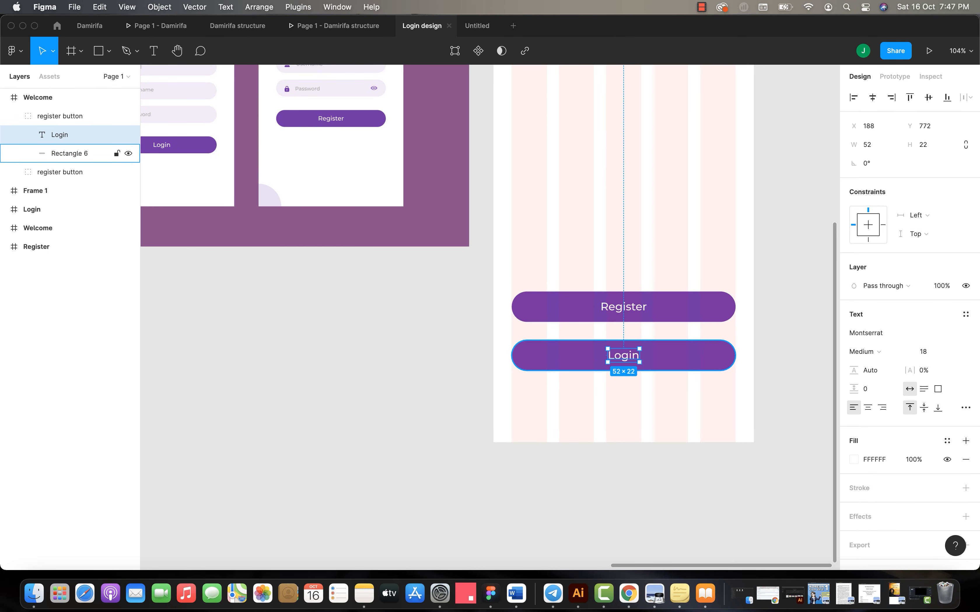
pyautogui.click(69, 154)
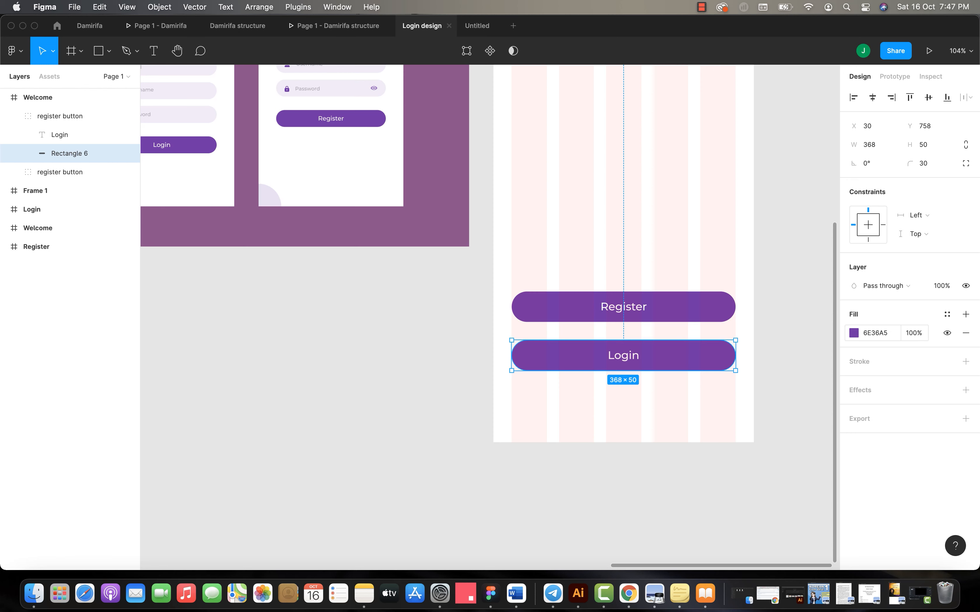
pyautogui.click(914, 332)
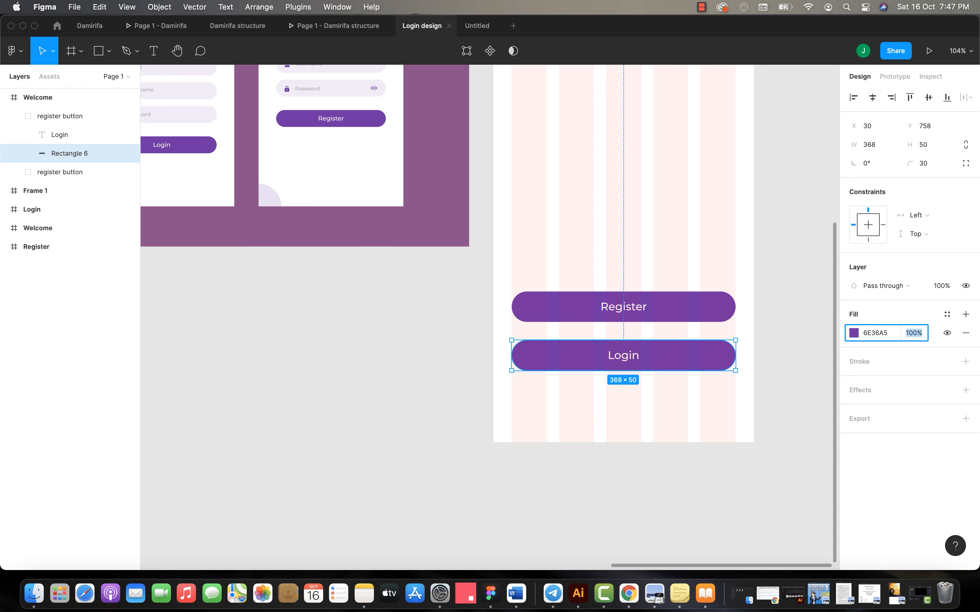
pyautogui.write('10')
pyautogui.press('Return')
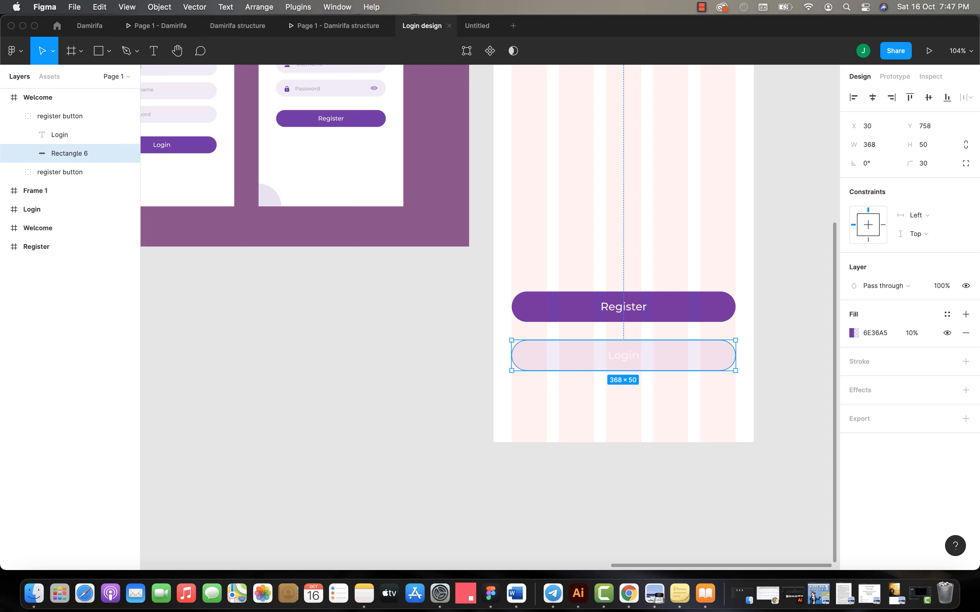
# Step: Raise the fill opacity of the Login button's rectangle to 30% and compare it with the reference Welcome screen
pyautogui.hscroll(-10, 486, 316)
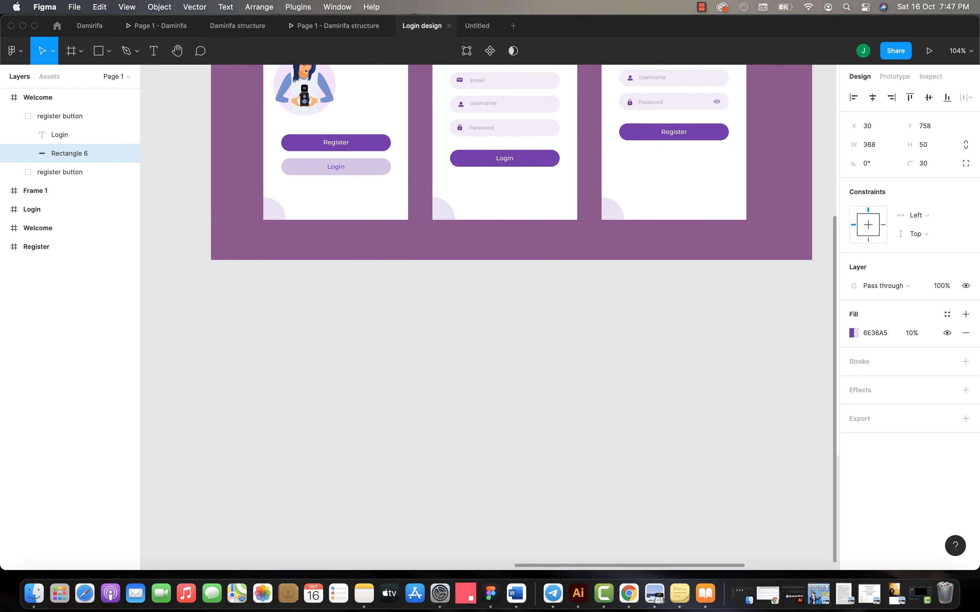
pyautogui.hscroll(10, 486, 315)
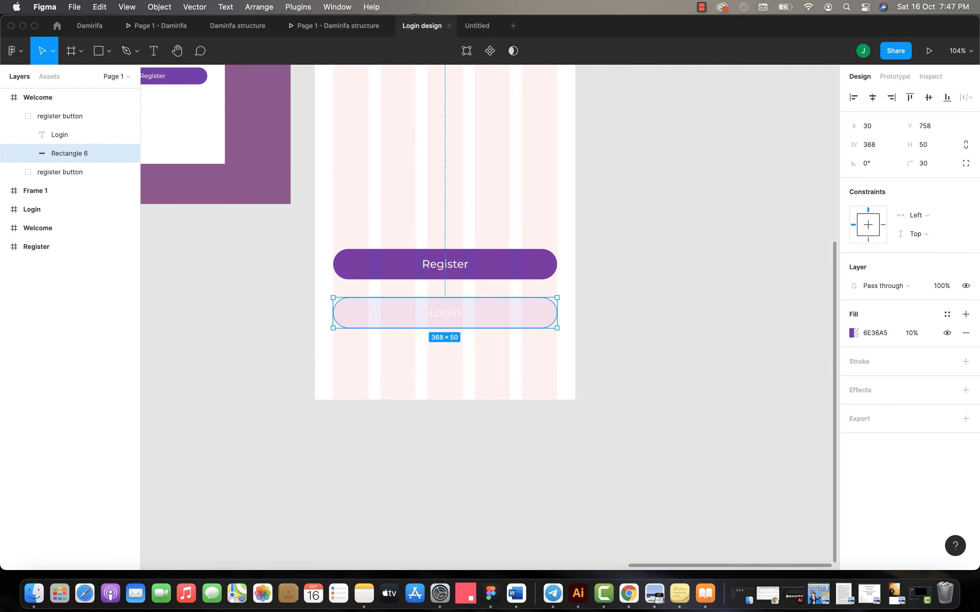
pyautogui.click(912, 333)
pyautogui.press('Up')
pyautogui.press('Up')
pyautogui.press('Up')
pyautogui.press('Up')
pyautogui.press('Up')
pyautogui.press('Up')
pyautogui.press('Up')
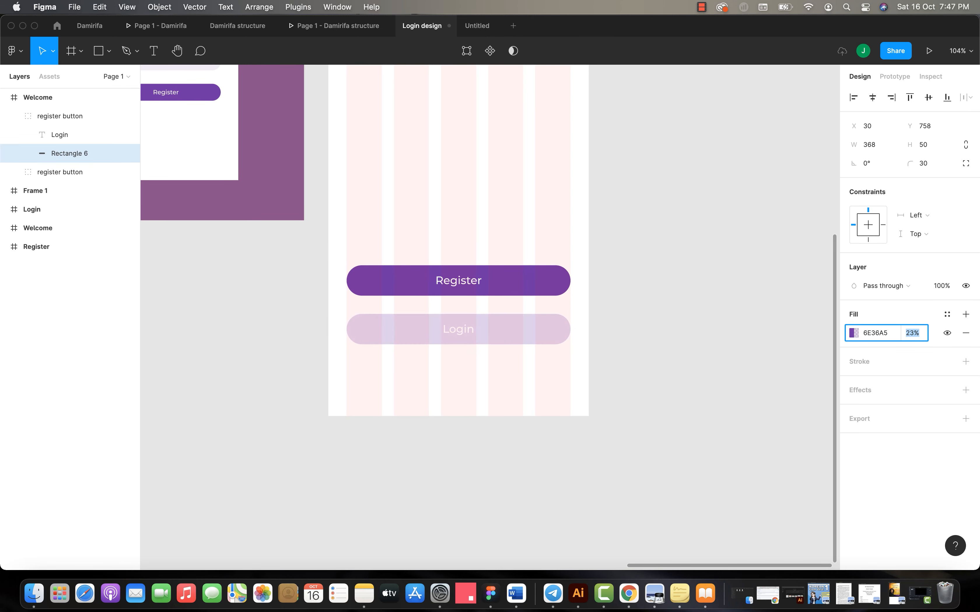
pyautogui.press('Up')
pyautogui.press('Up')
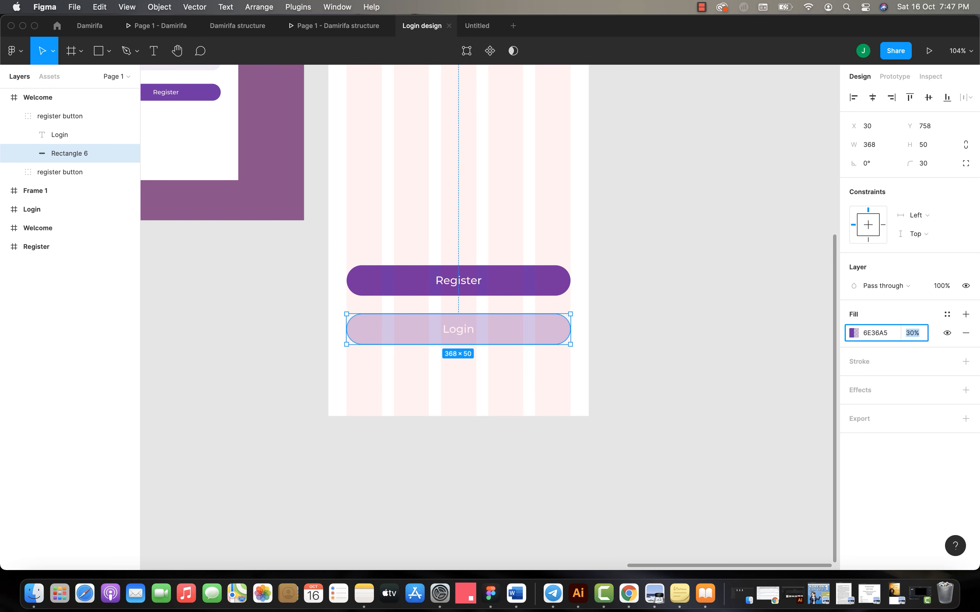
pyautogui.hscroll(-16, 490, 318)
pyautogui.scroll(1, 490, 317)
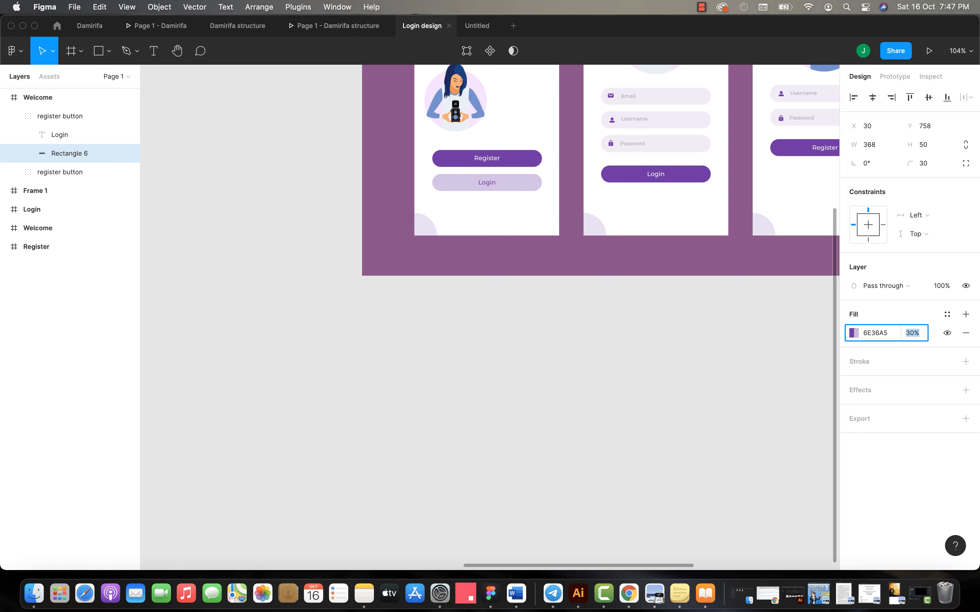
pyautogui.hscroll(16, 490, 318)
pyautogui.scroll(-2, 489, 318)
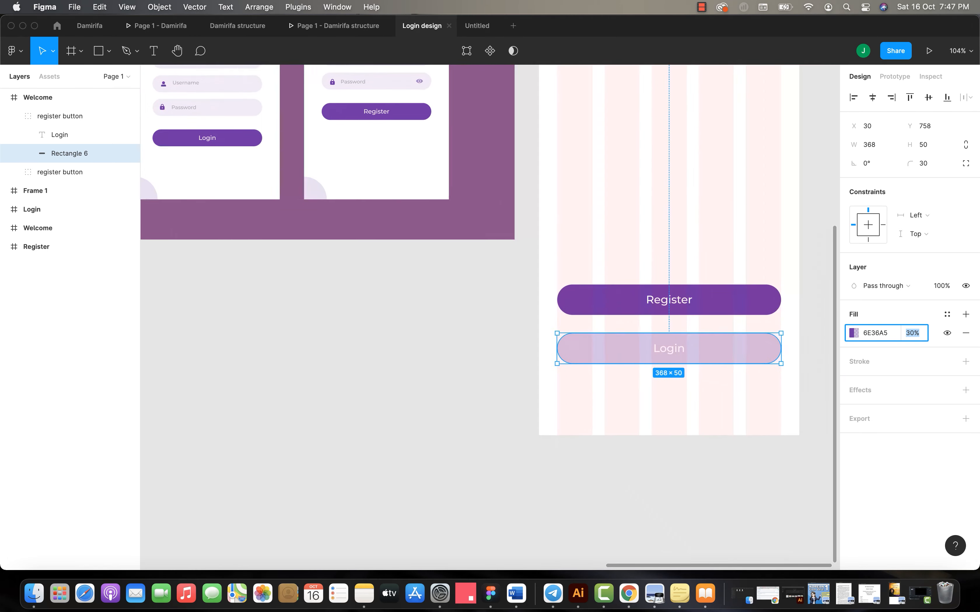
pyautogui.hscroll(7, 490, 317)
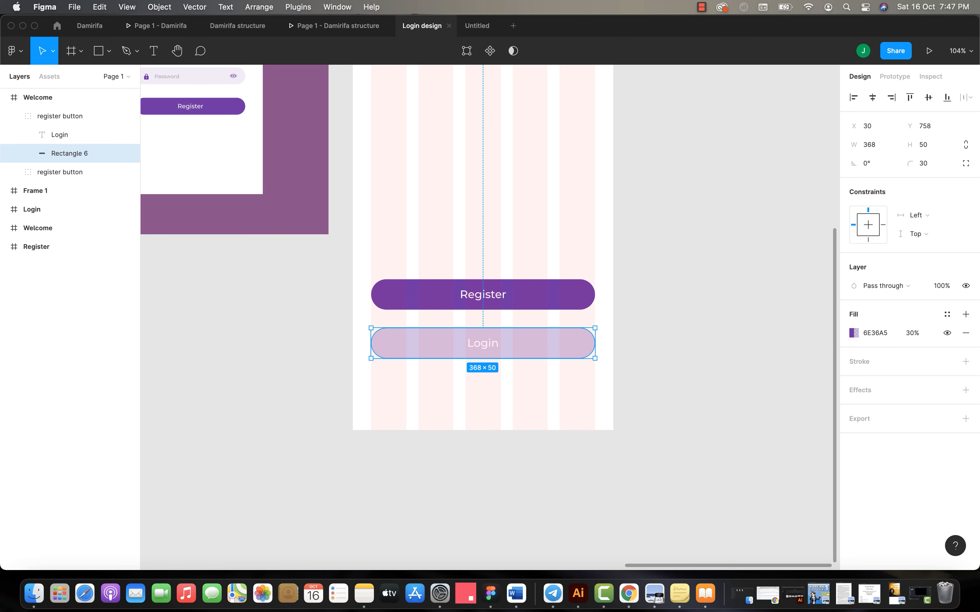
# Step: Set the Login label's fill color to 6E36A5 and clear the selection
pyautogui.click(68, 134)
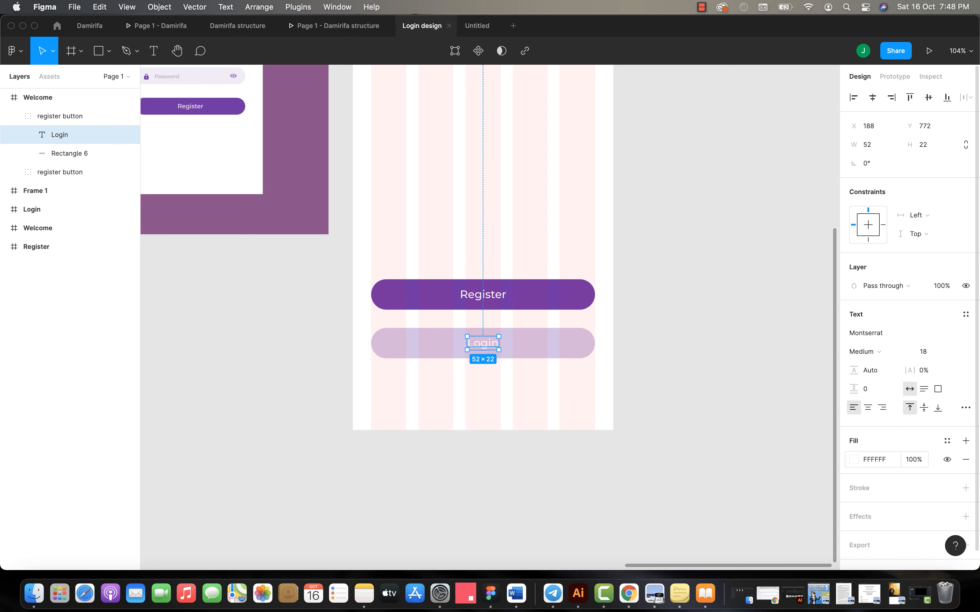
pyautogui.click(853, 459)
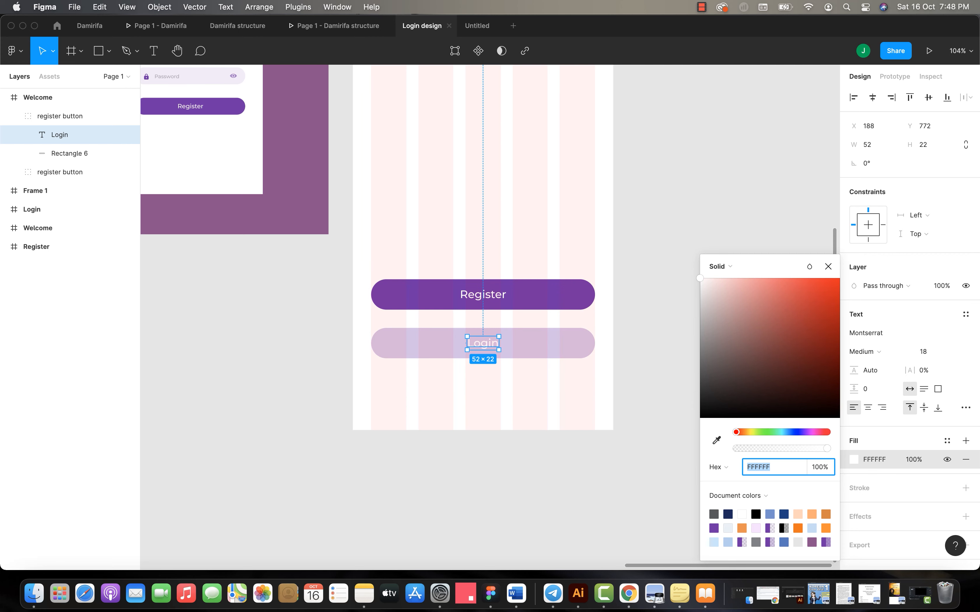
pyautogui.click(702, 7)
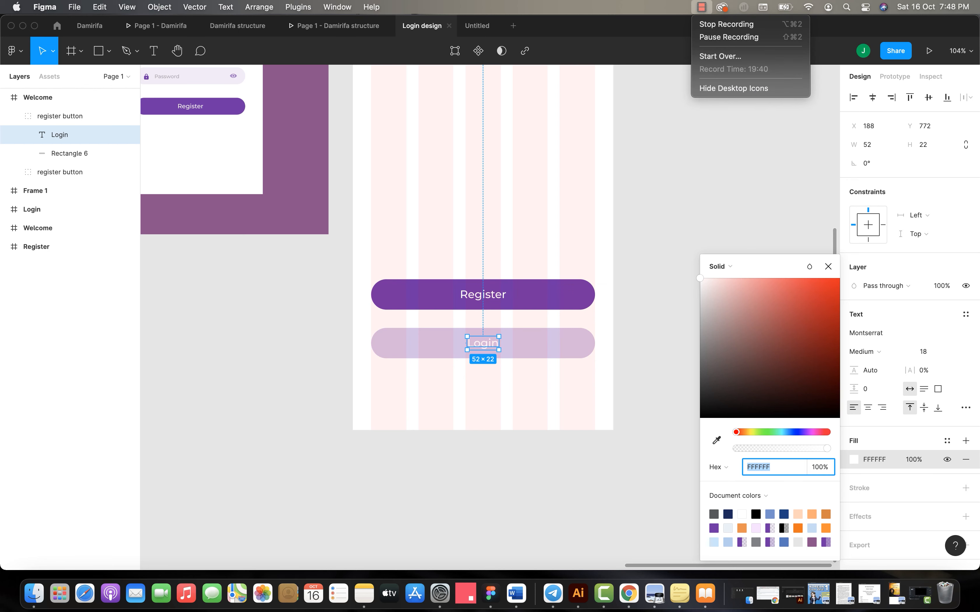
pyautogui.click(728, 37)
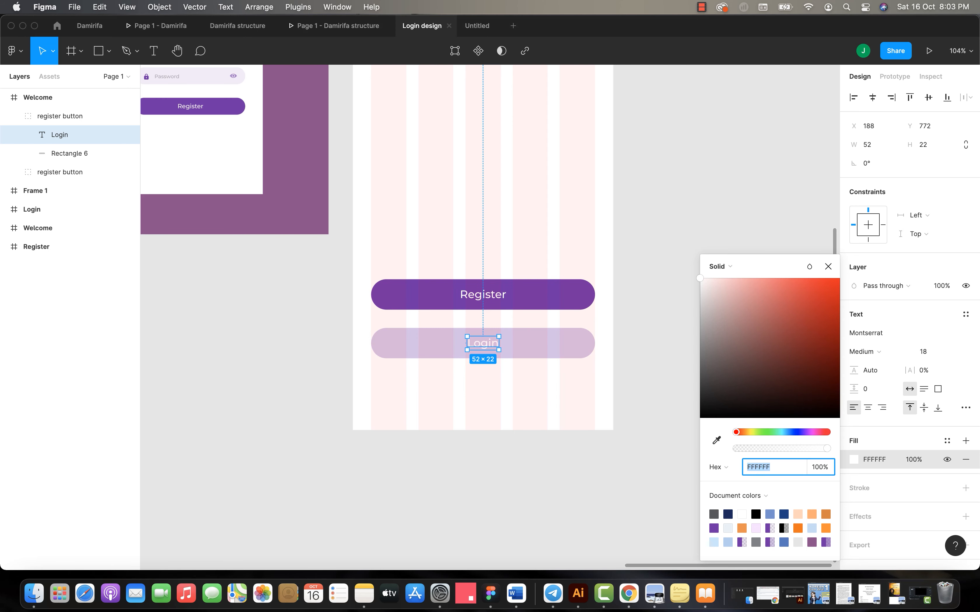
pyautogui.write('6E36A5')
pyautogui.press('Return')
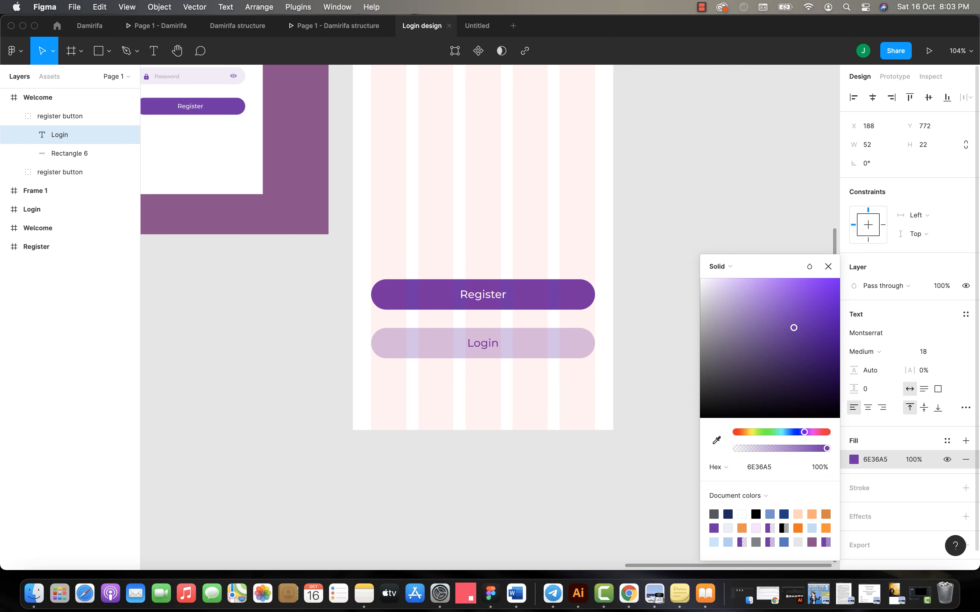
pyautogui.press('Escape')
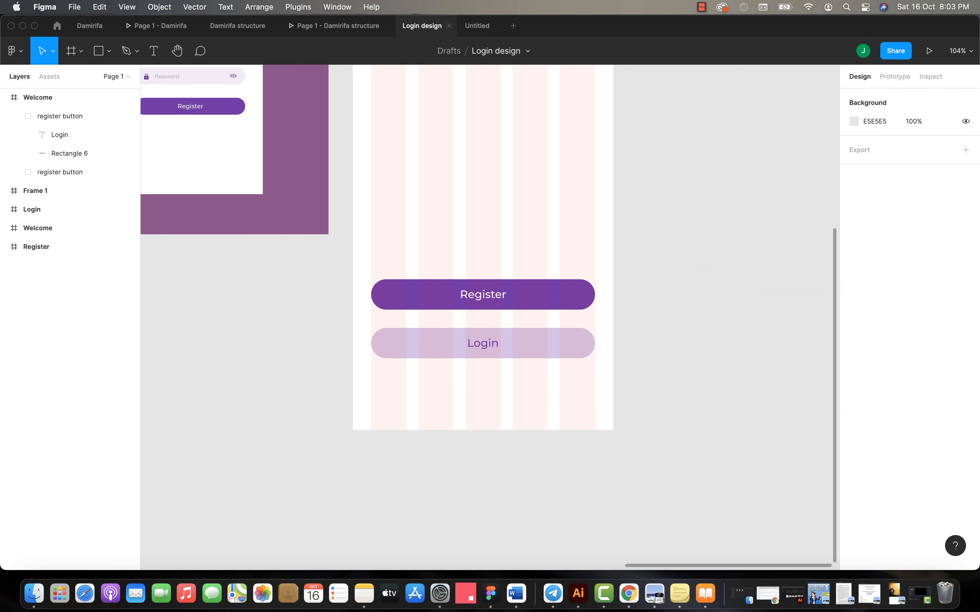
# Step: Select the new Welcome frame and preview it as a prototype in the phone mockup
pyautogui.hscroll(-3, 388, 230)
pyautogui.scroll(2, 388, 230)
pyautogui.scroll(-2, 387, 230)
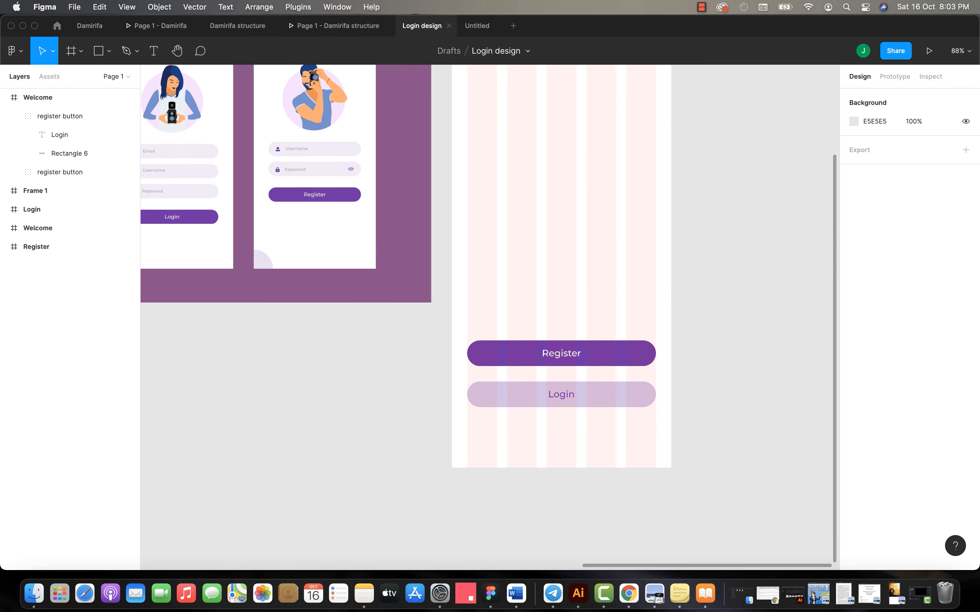
pyautogui.hscroll(-5, 388, 230)
pyautogui.hscroll(3, 488, 261)
pyautogui.scroll(-1, 488, 261)
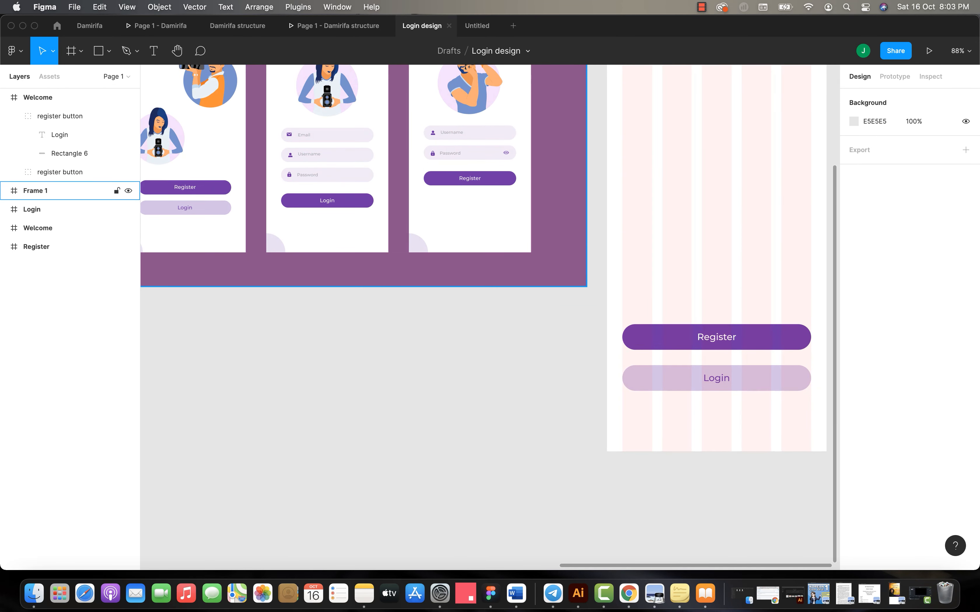
pyautogui.scroll(5, 486, 316)
pyautogui.hscroll(4, 486, 316)
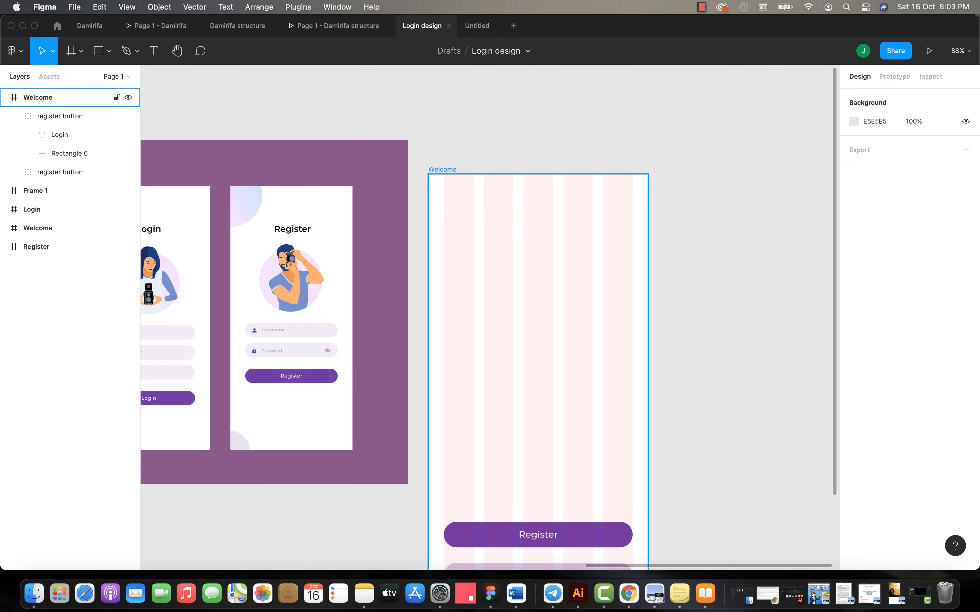
pyautogui.click(61, 97)
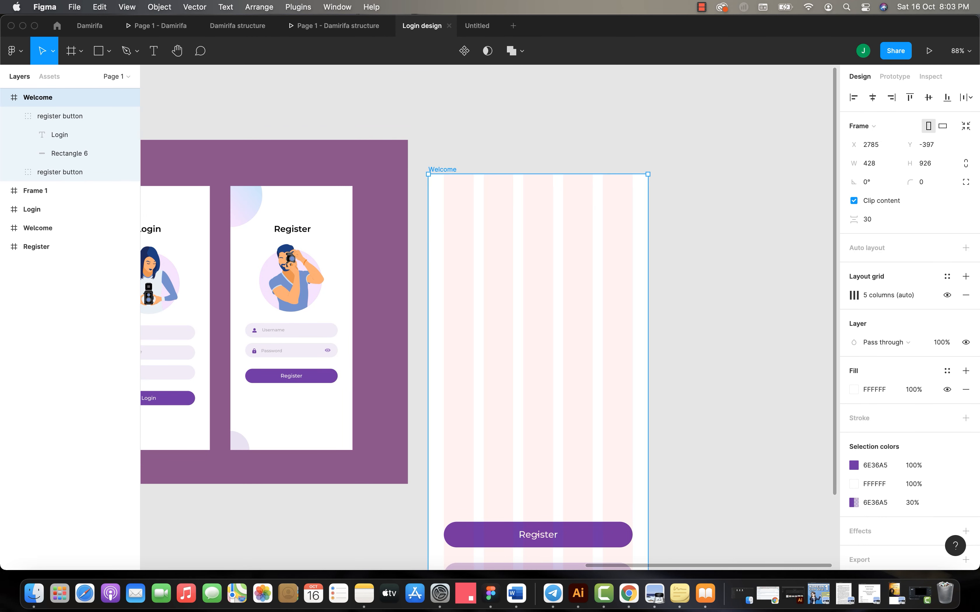
pyautogui.click(929, 51)
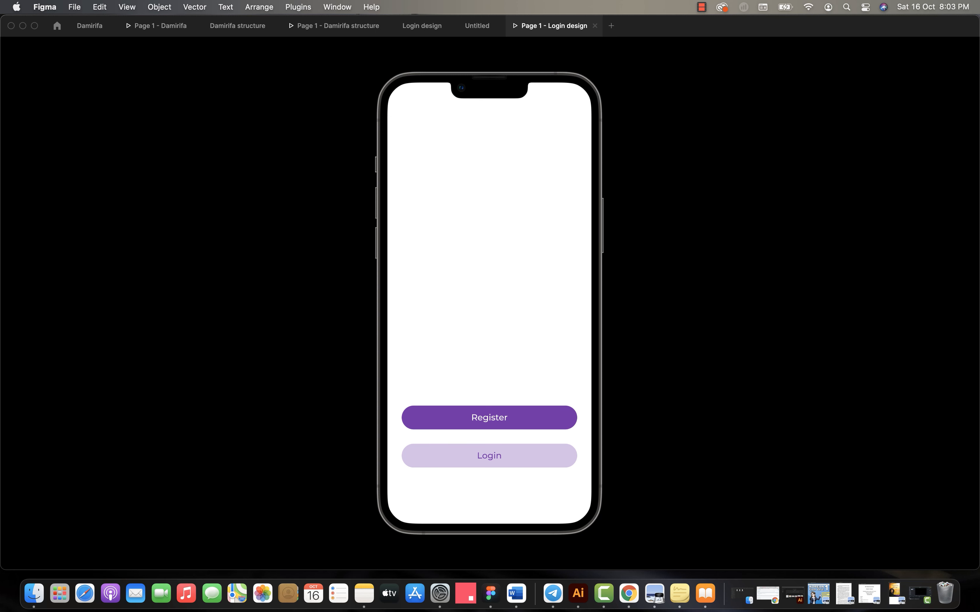
# Step: Close the empty Untitled file and return to the Login design file's three reference screens
pyautogui.click(477, 25)
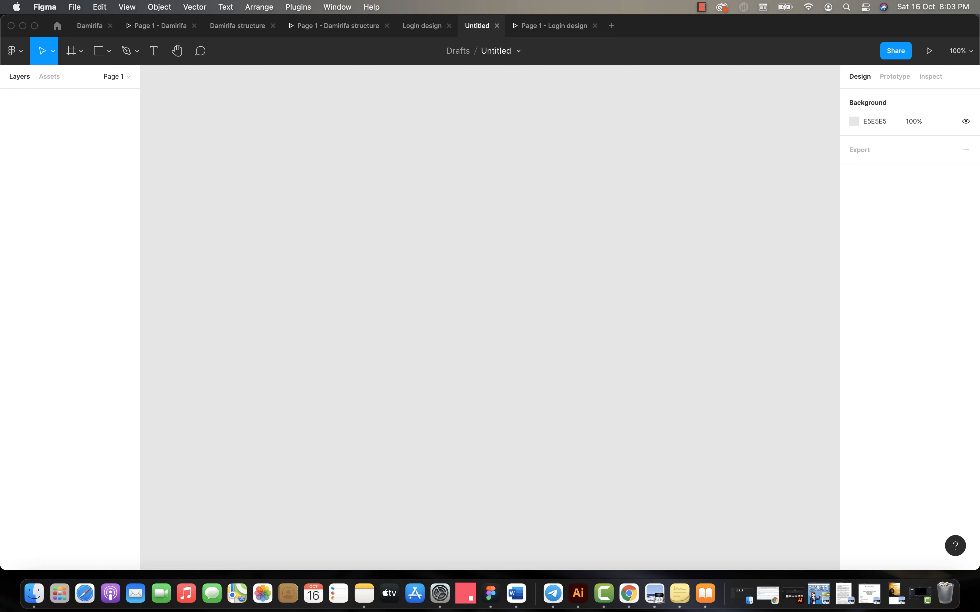
pyautogui.press('super+w')
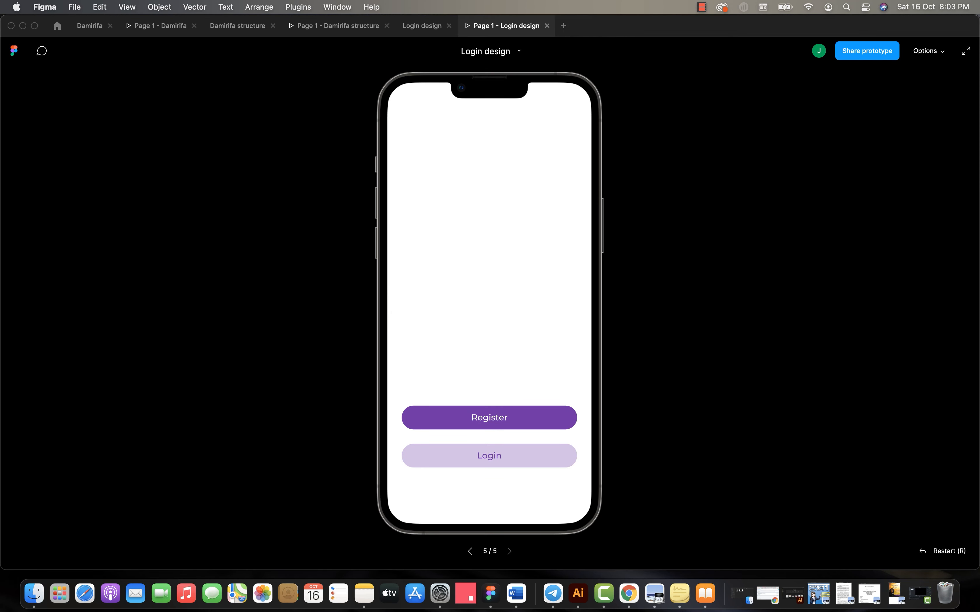
pyautogui.click(422, 26)
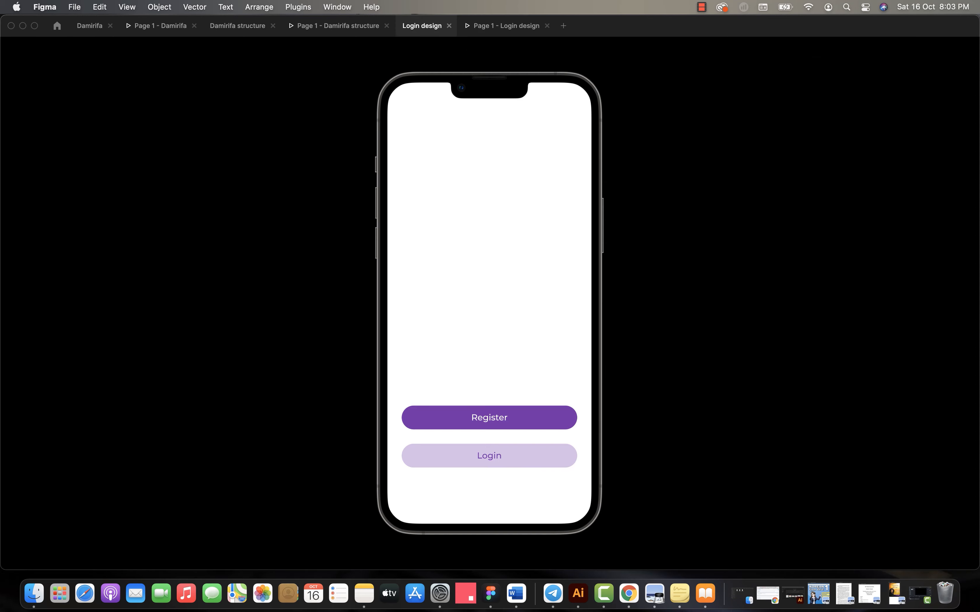
pyautogui.hscroll(-5, 490, 318)
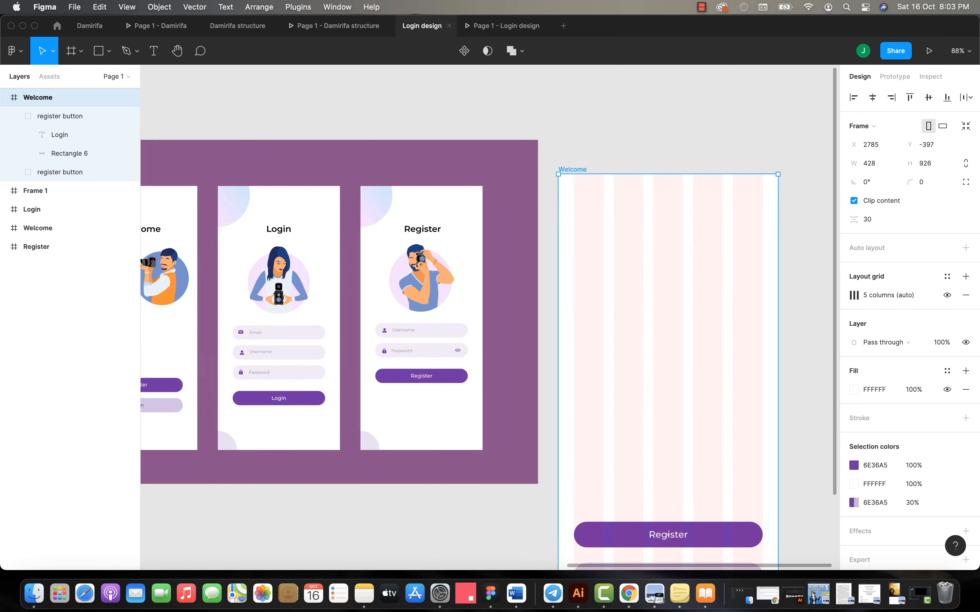
pyautogui.scroll(4, 210, 301)
pyautogui.hscroll(-2, 489, 317)
pyautogui.scroll(-1, 490, 317)
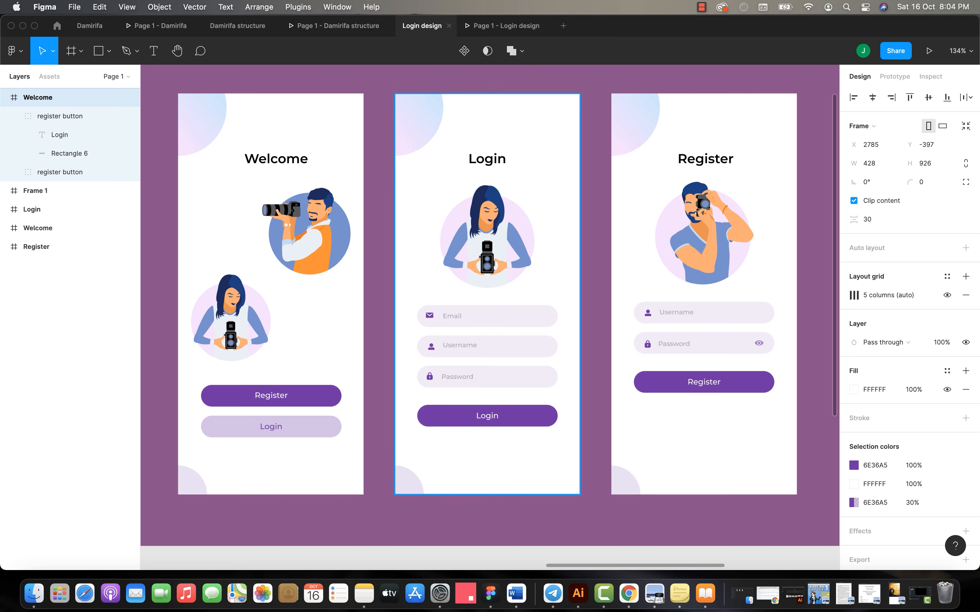
# Step: Switch to Chrome, open Stockvault's "3 Free Photography Vector Illustrations" page and compare its artwork with the reference screens in Figma
pyautogui.hotkey('ctrl', 'Right')
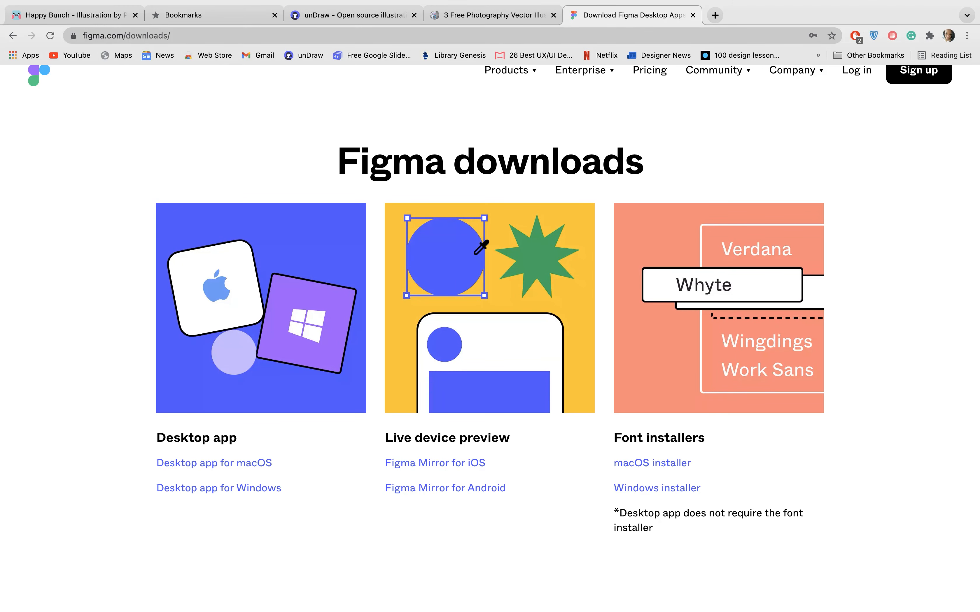
pyautogui.click(348, 14)
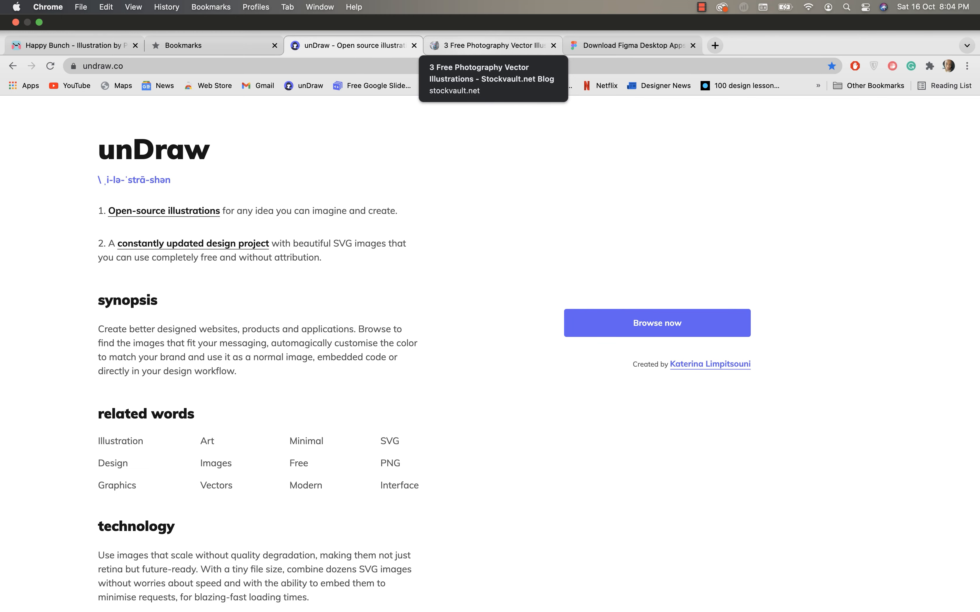
pyautogui.click(490, 45)
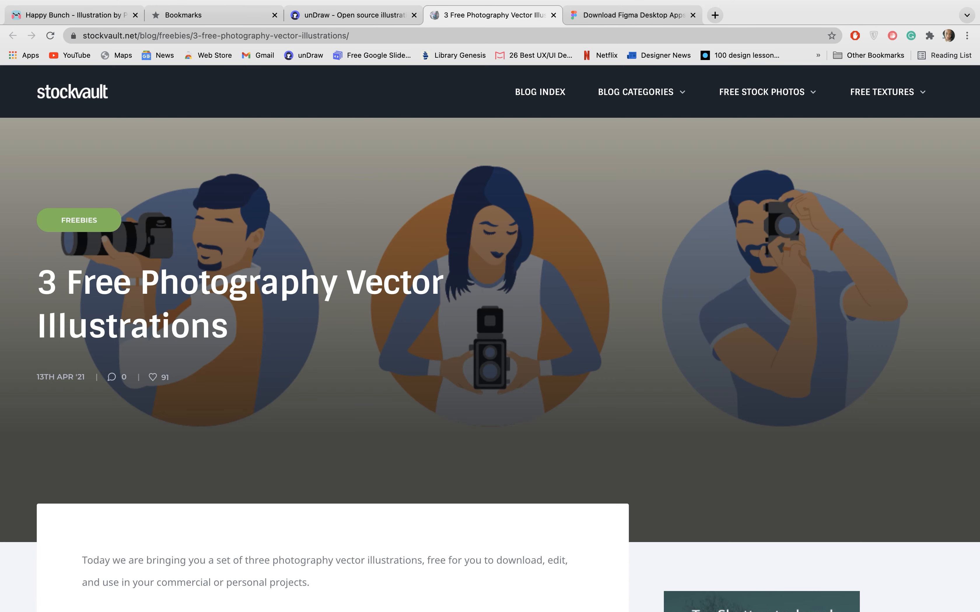
pyautogui.hotkey('ctrl', 'Left')
pyautogui.hscroll(-1, 490, 291)
pyautogui.hscroll(1, 490, 291)
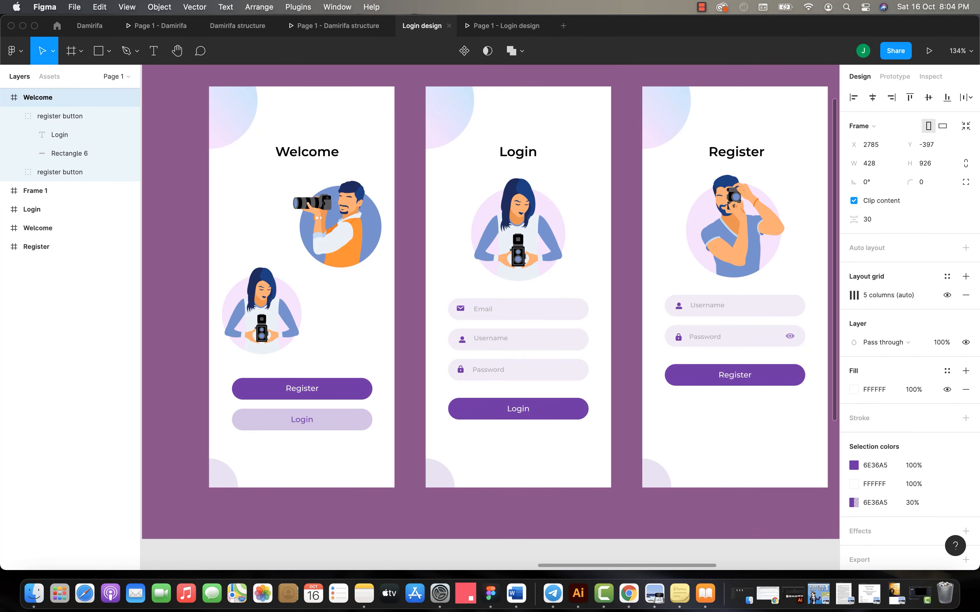
pyautogui.hotkey('ctrl', 'Right')
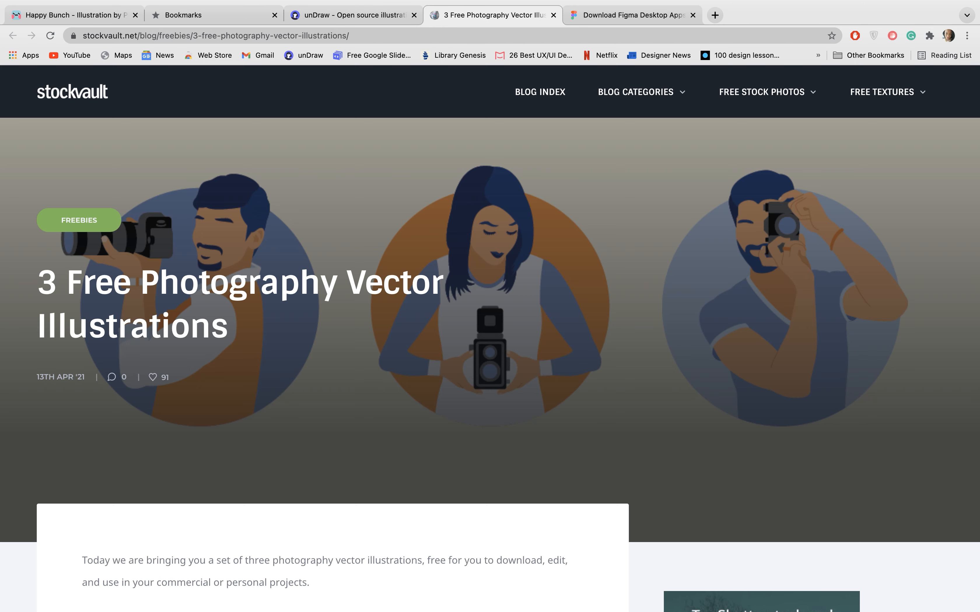
# Step: Examine the Stockvault page's three photographer illustrations, the AI zip download link and the Freebie License terms
pyautogui.scroll(-7, 489, 364)
pyautogui.scroll(5, 489, 365)
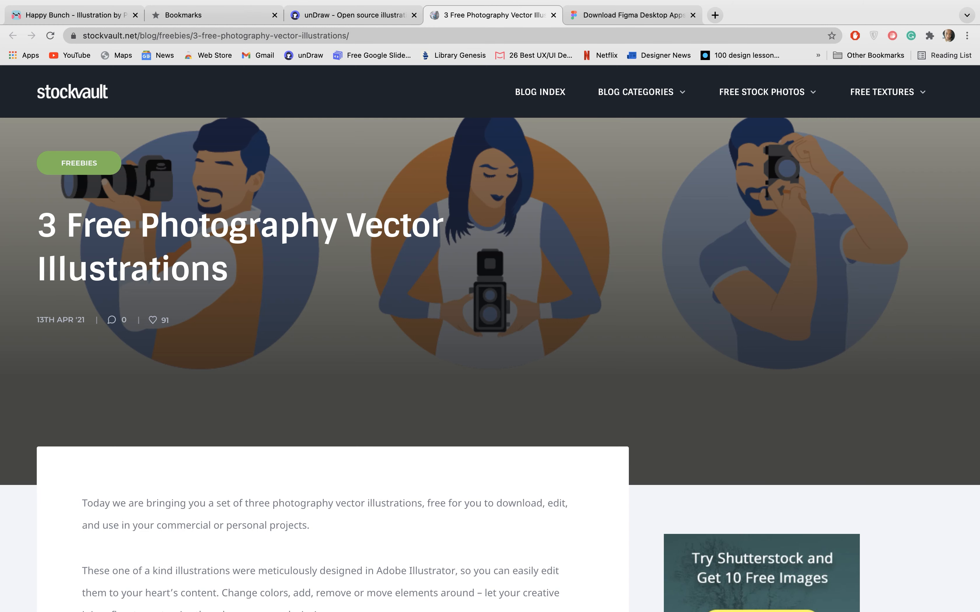
pyautogui.scroll(-1, 490, 364)
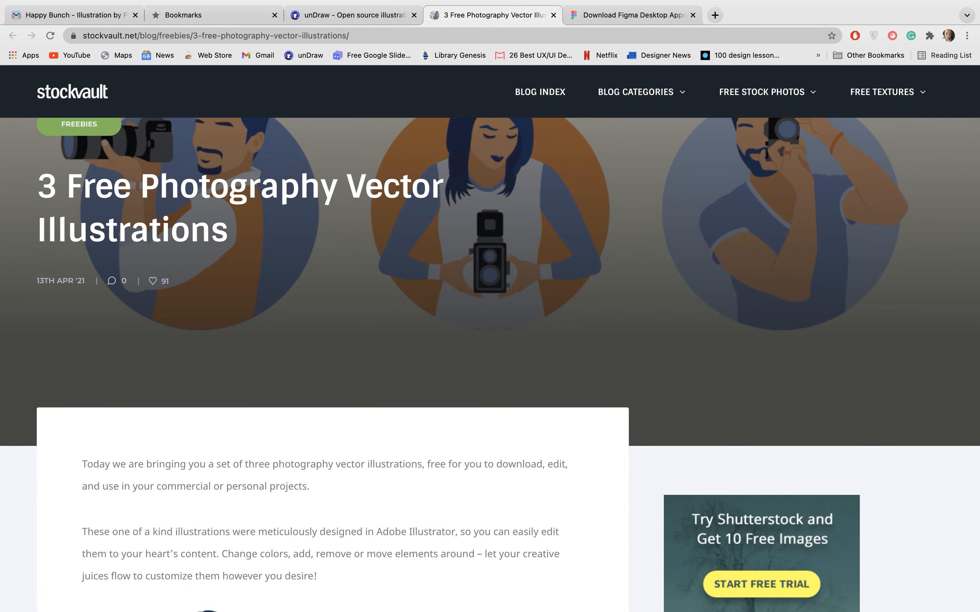
pyautogui.scroll(-4, 490, 364)
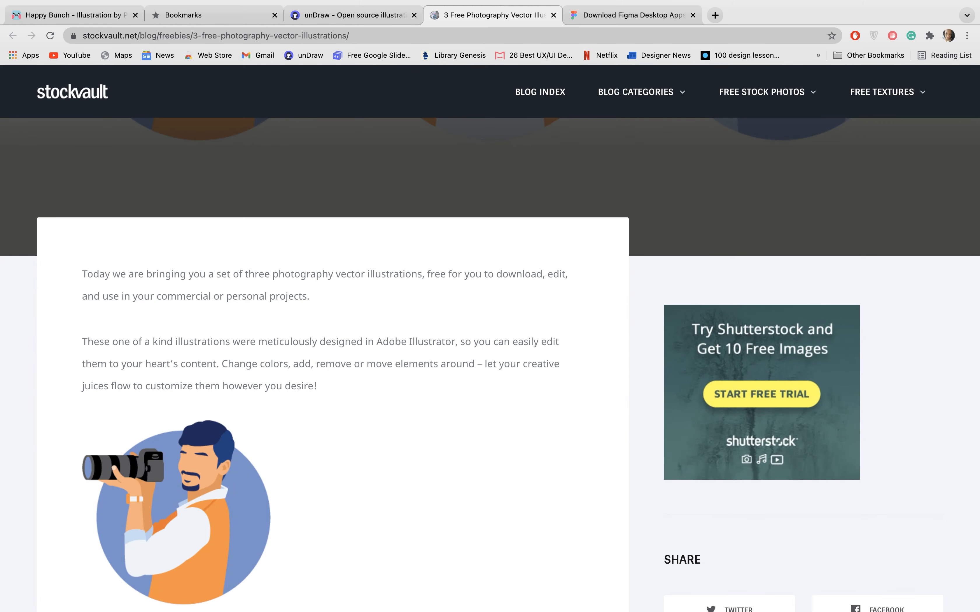
pyautogui.scroll(-2, 489, 365)
pyautogui.scroll(-15, 490, 364)
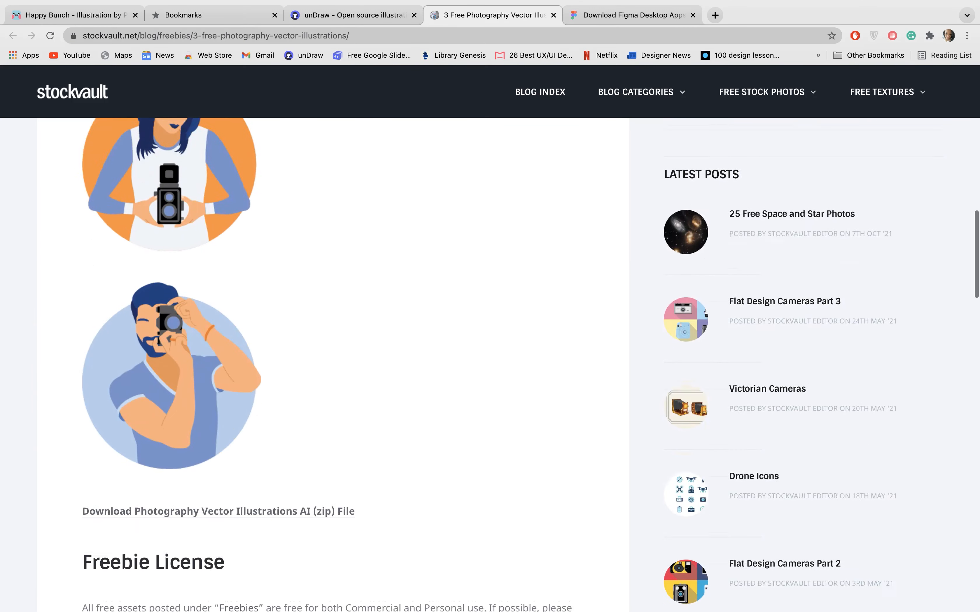
pyautogui.scroll(2, 490, 365)
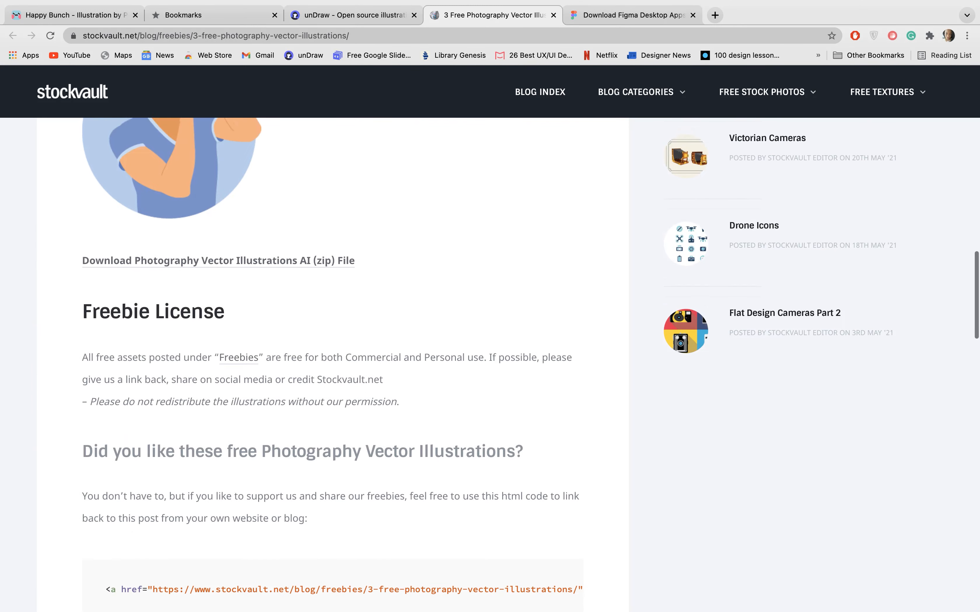
pyautogui.scroll(1, 490, 364)
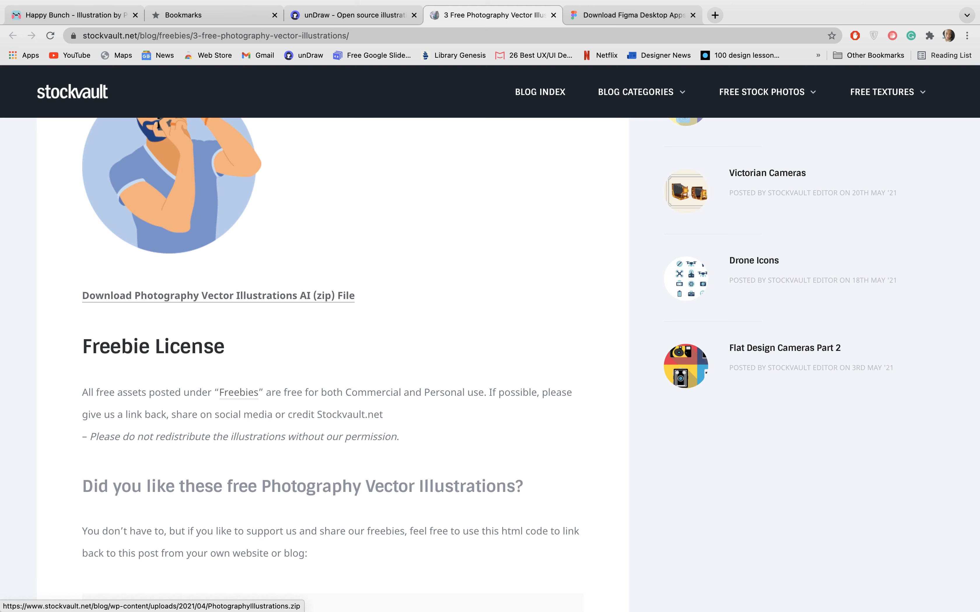
pyautogui.scroll(2, 218, 296)
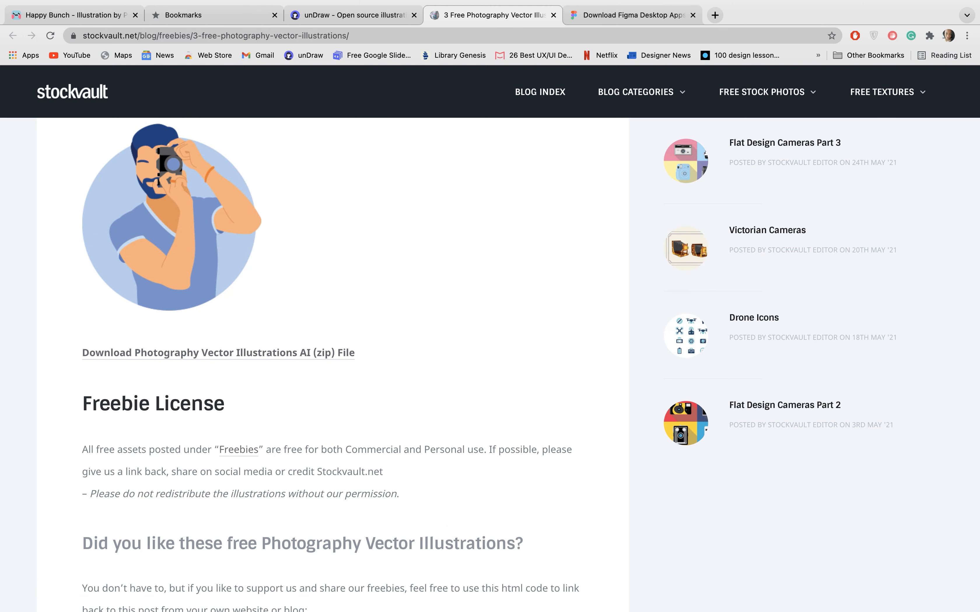
# Step: Browse the unDraw illustration library, view the download options of the "Image post" illustration and dismiss them
pyautogui.click(353, 15)
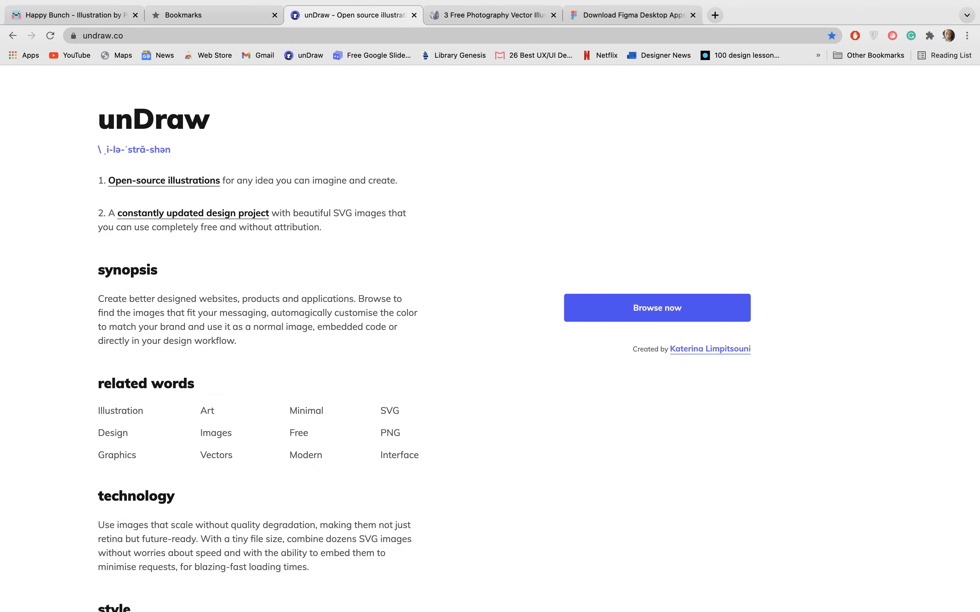
pyautogui.click(656, 308)
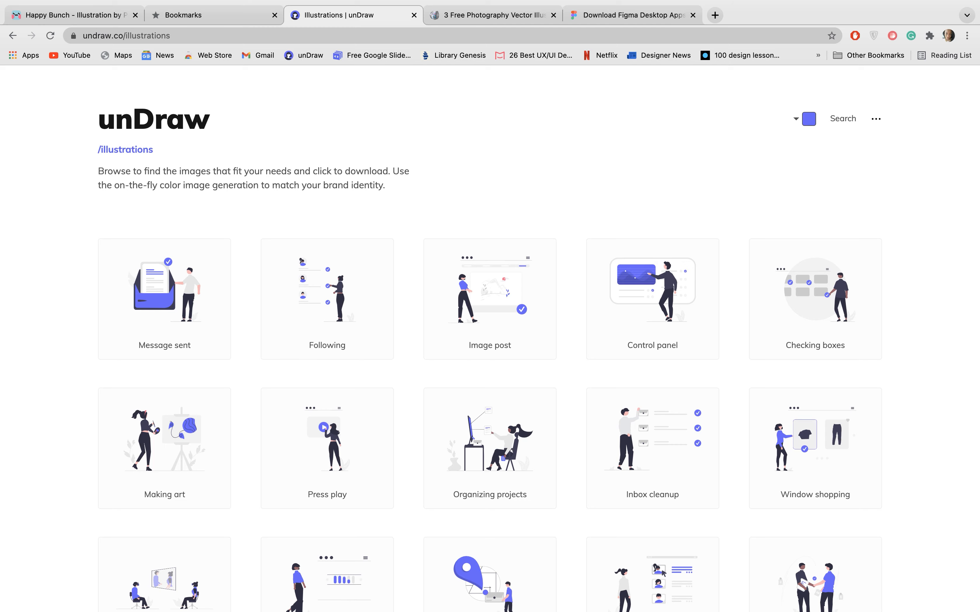
pyautogui.click(489, 299)
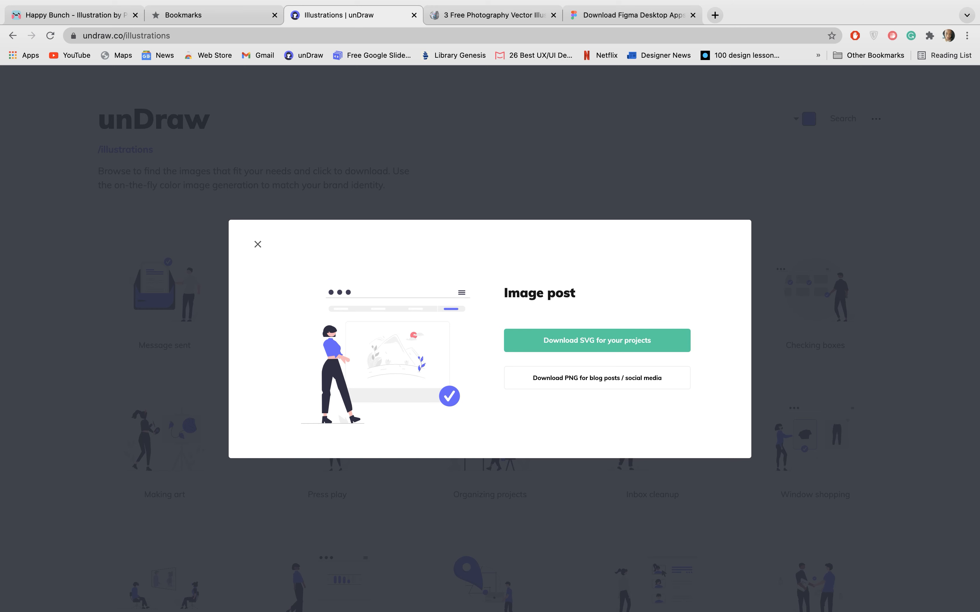
pyautogui.press('Escape')
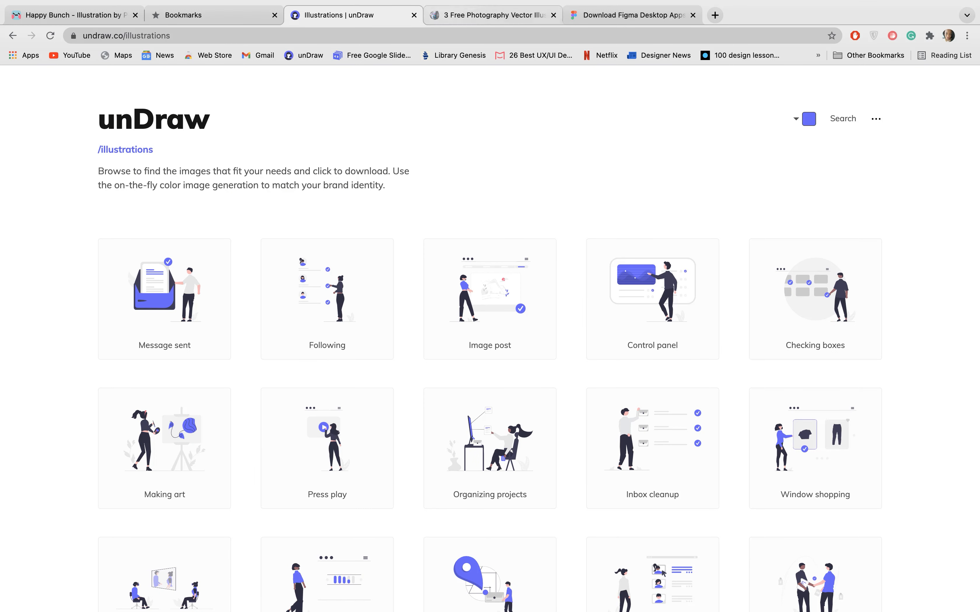
# Step: Leave the browser and switch to Adobe Illustrator 2021
pyautogui.hotkey('ctrl', 'Left')
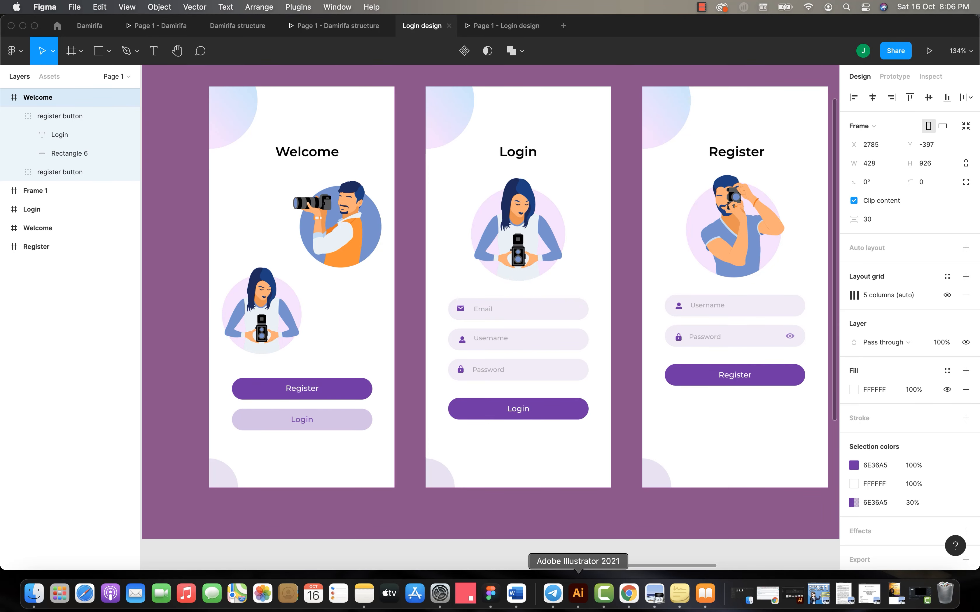
pyautogui.click(578, 592)
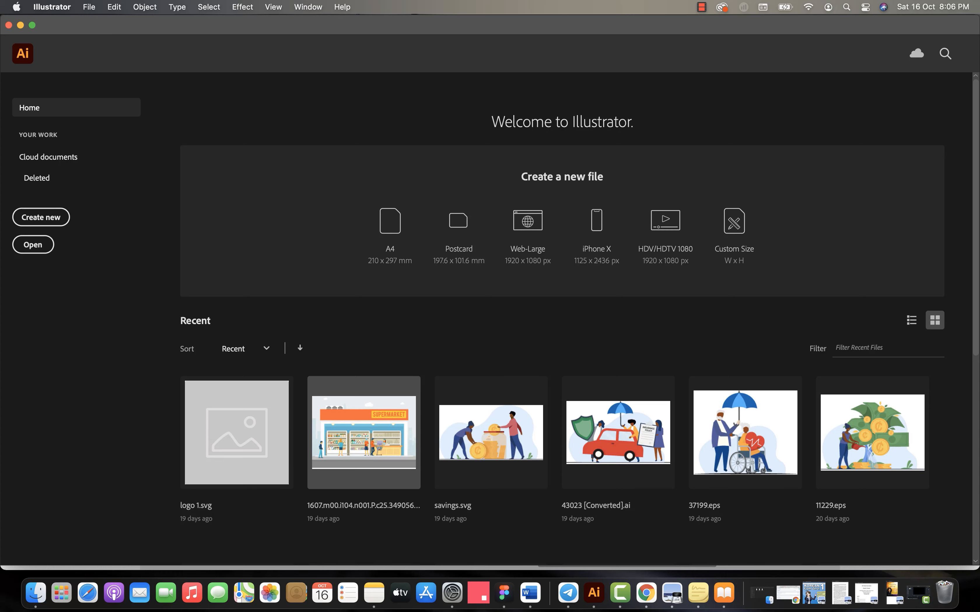
pyautogui.click(701, 7)
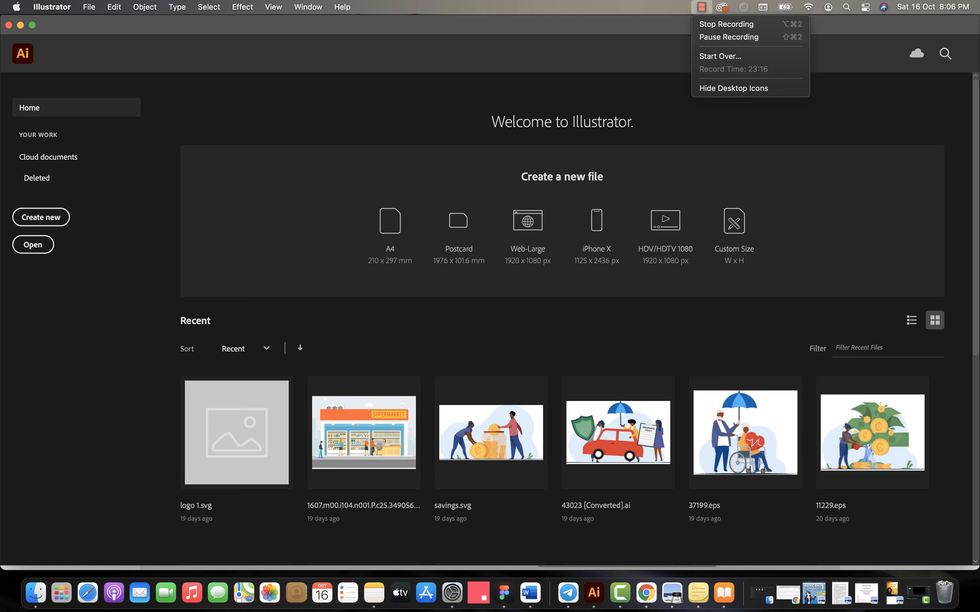